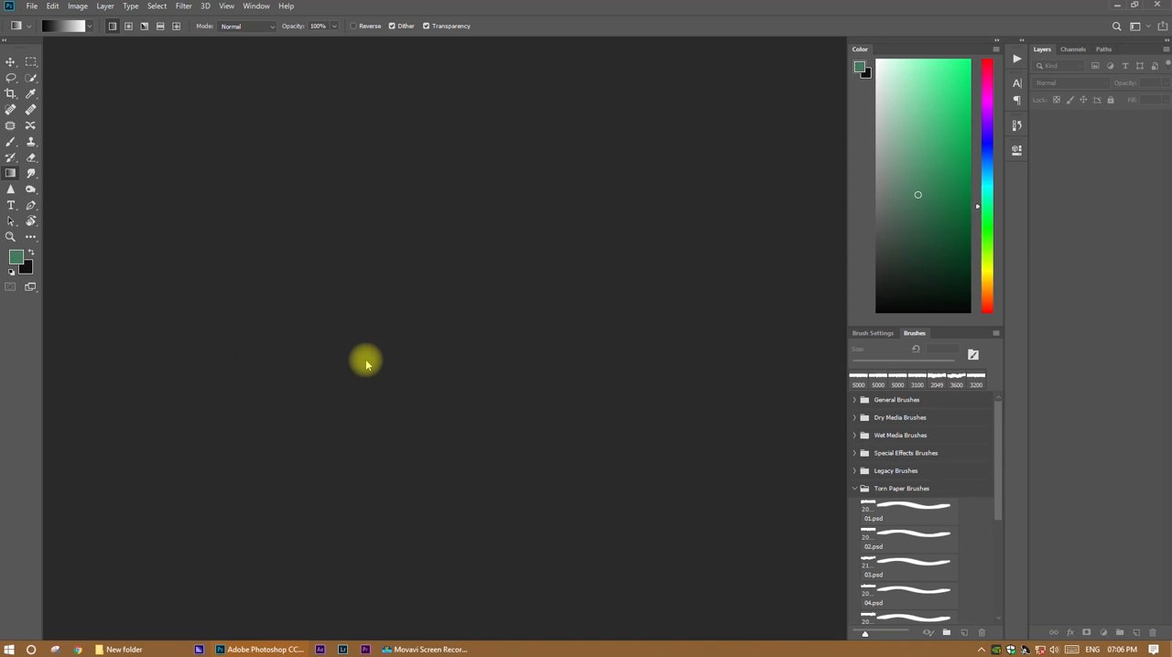
Create a new 1920 x 1080 mm document at 72 pixels/inch in 8 bit RGB Color with a white background.
key("ctrl+n")
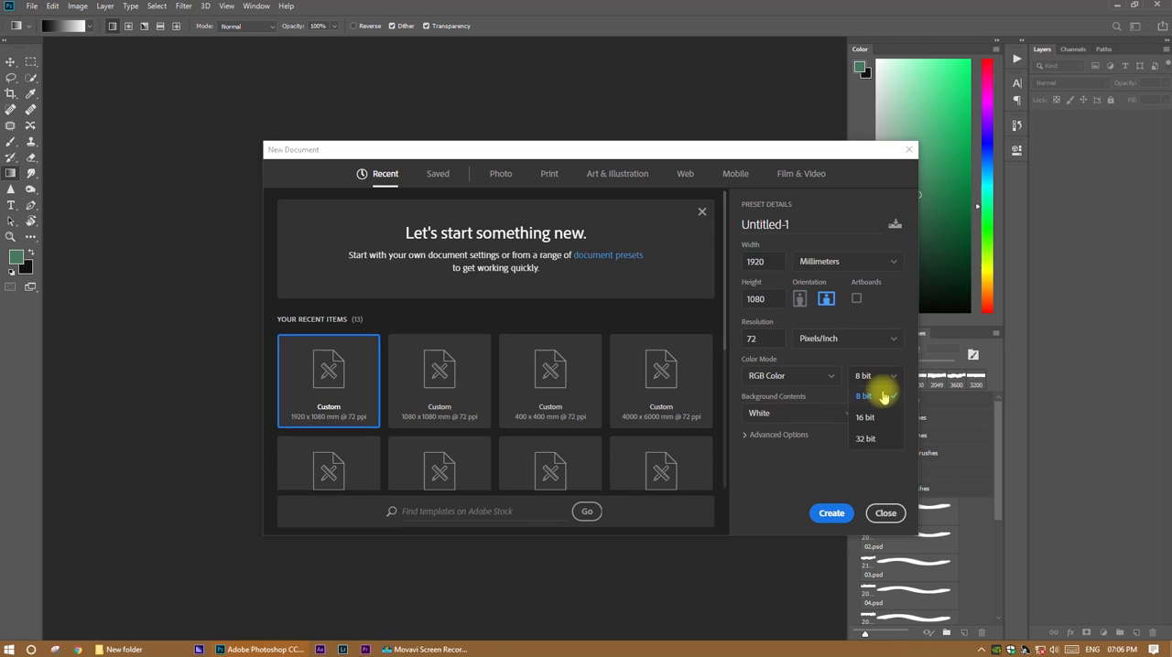
left_click(883, 395)
left_click(849, 417)
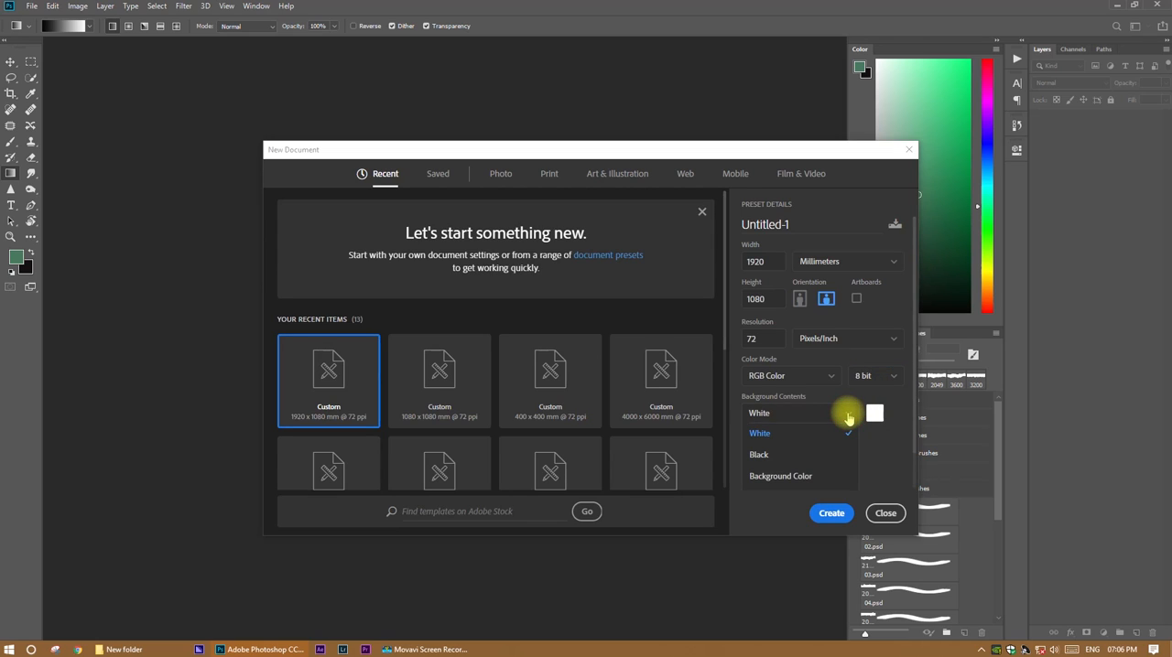
left_click(846, 415)
left_click(835, 511)
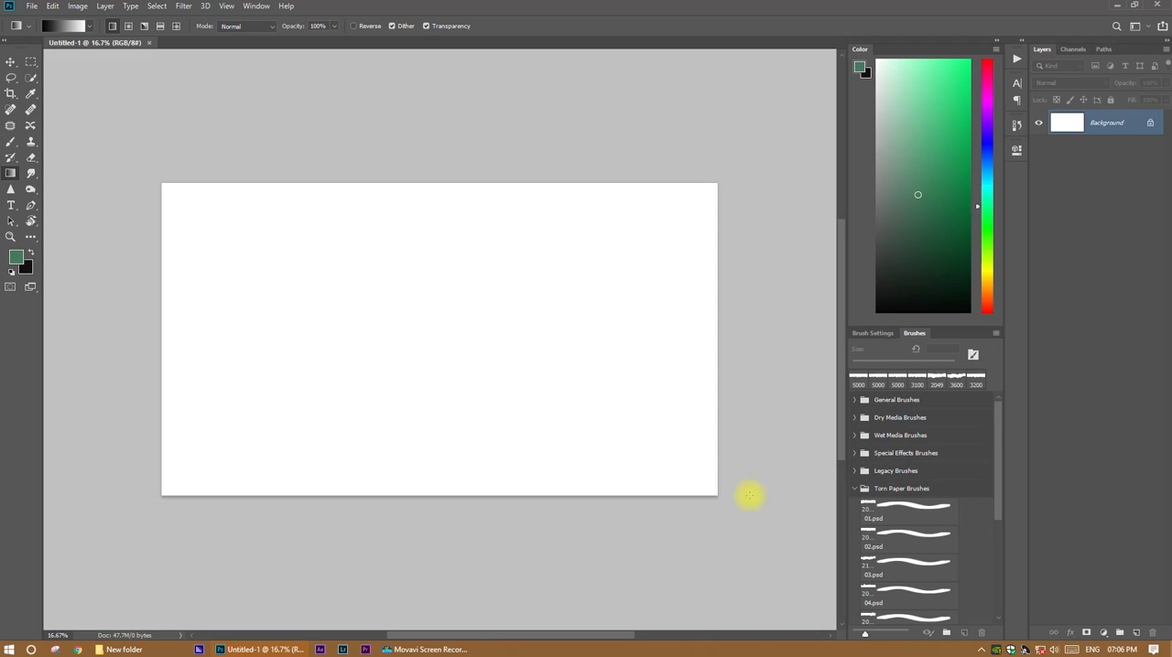
Rotate the canvas 90 degrees to portrait orientation and fit it in the view.
left_click(78, 6)
mouse_move(126, 122)
left_click(225, 136)
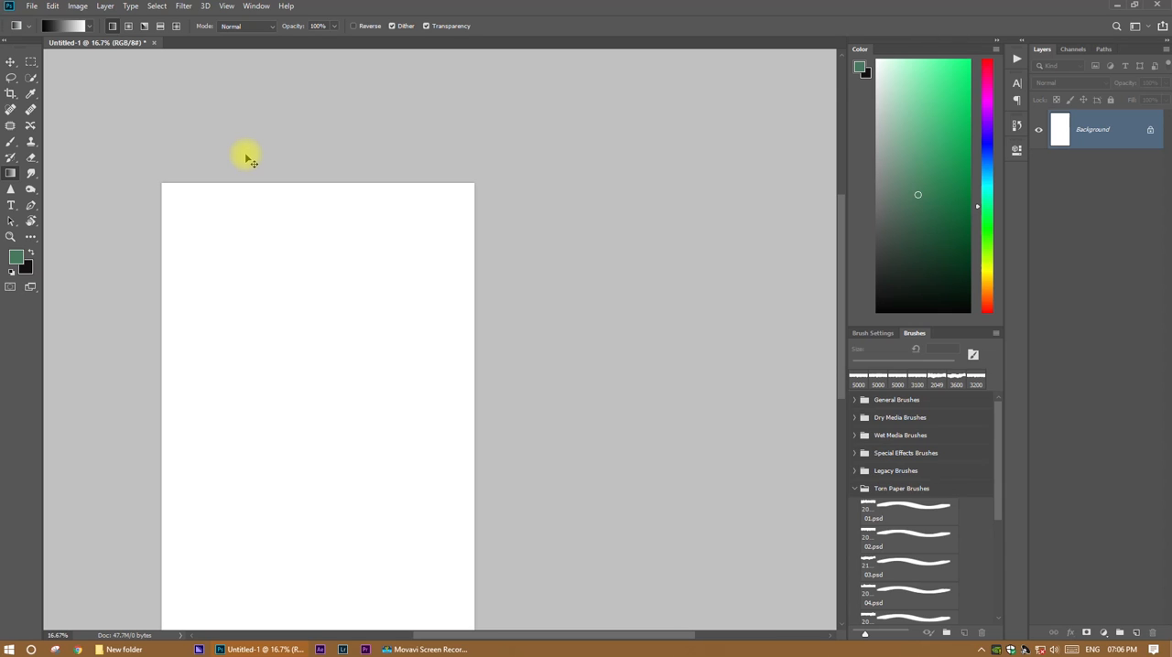
key("ctrl+0")
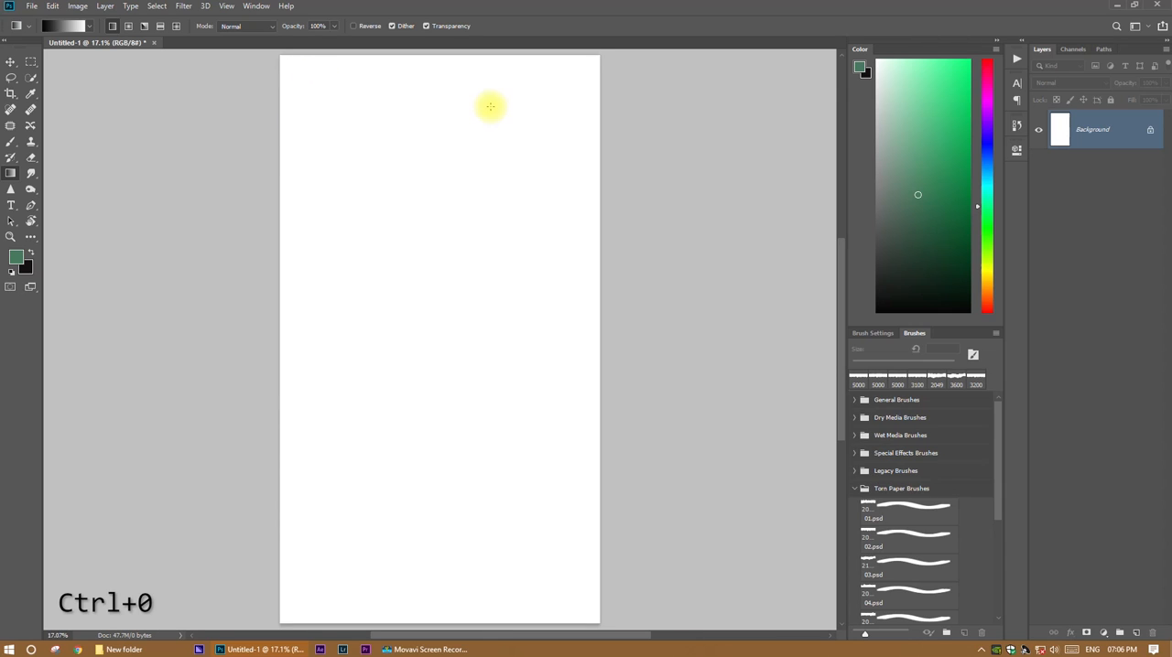
Place the raindrop photo "sfgzfgvzrfv - Copy" from New folder into the document and scale it to about 113% so it fills the canvas.
left_click(138, 650)
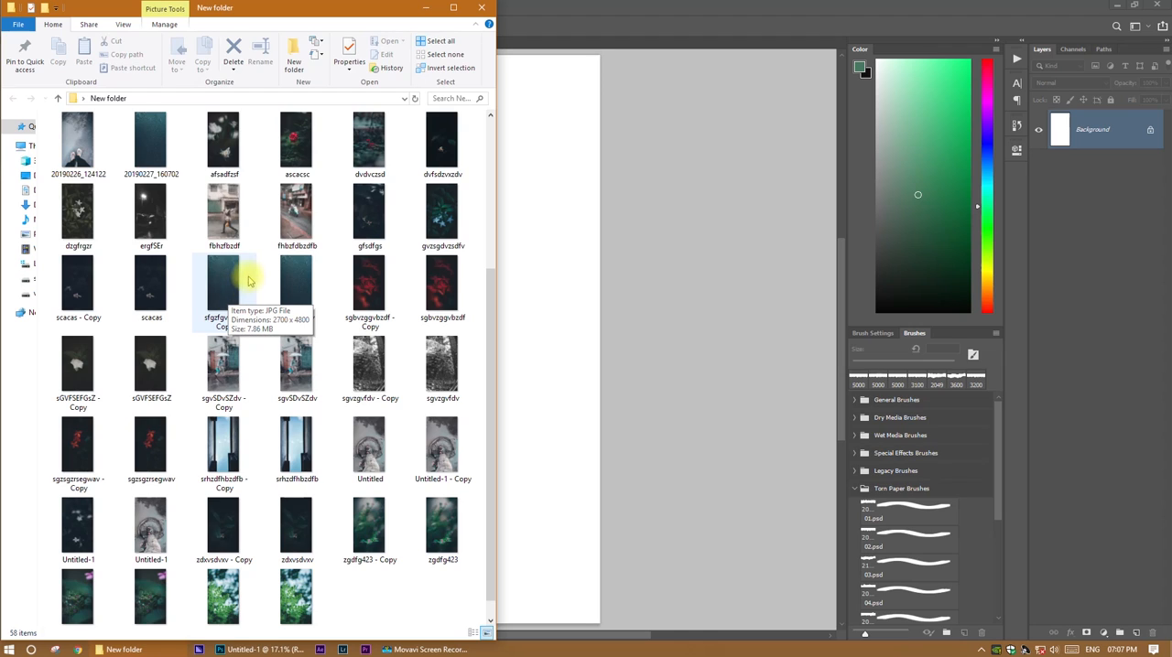
left_click_drag(224, 292, 537, 311)
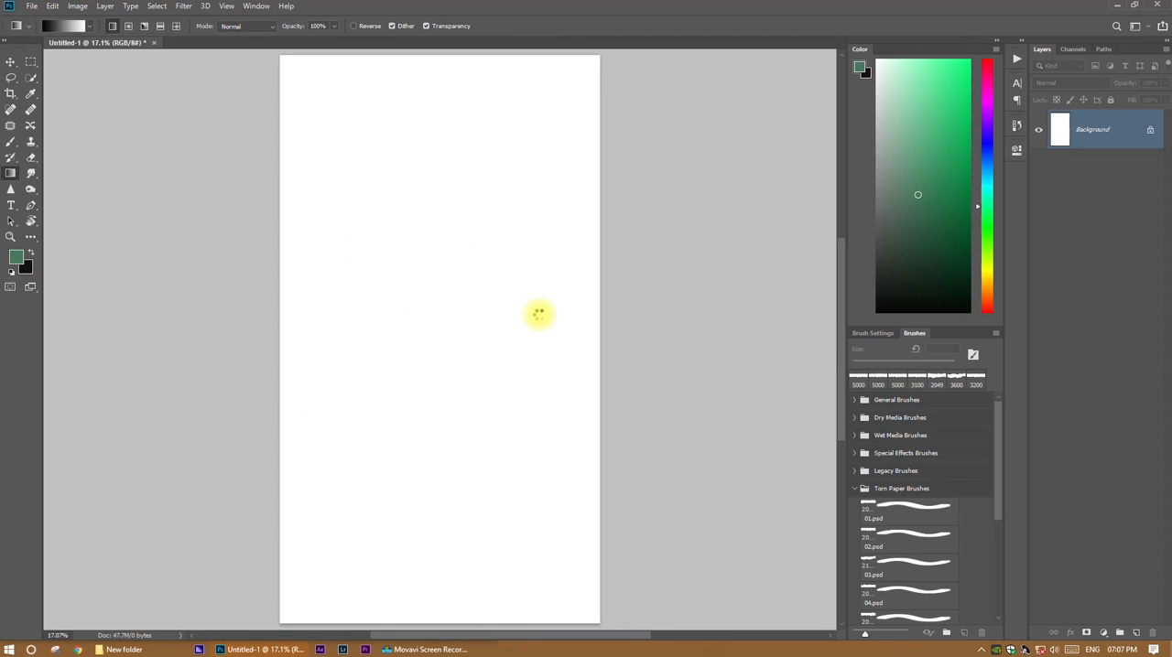
key("Escape")
left_click_drag(584, 591, 604, 621)
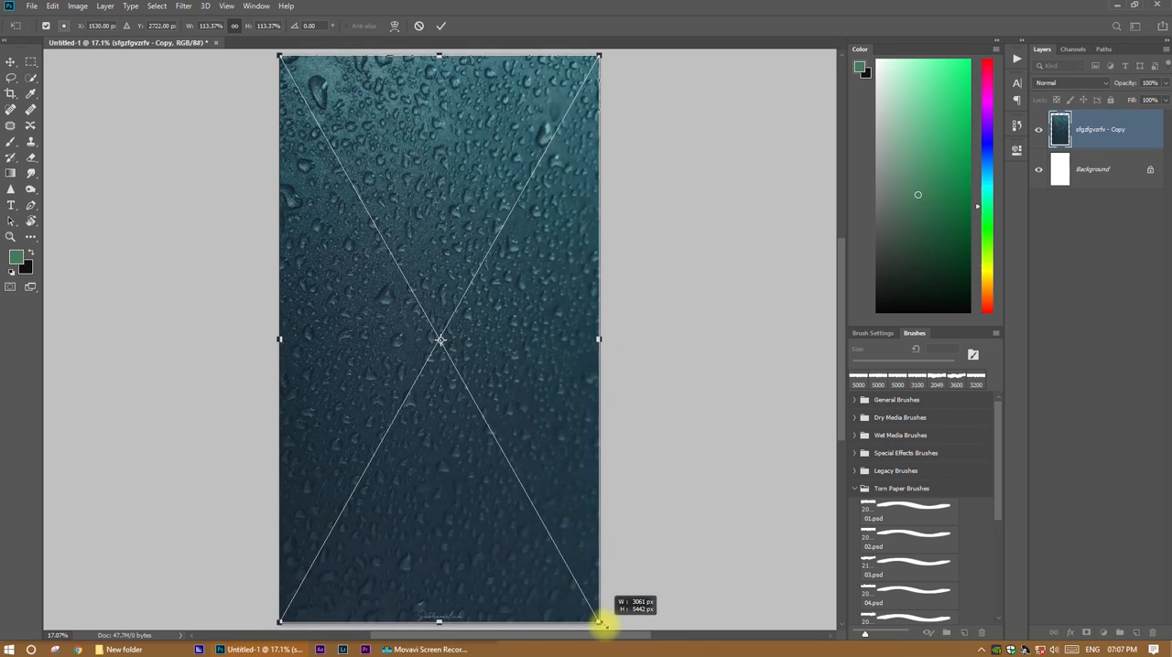
left_click(435, 25)
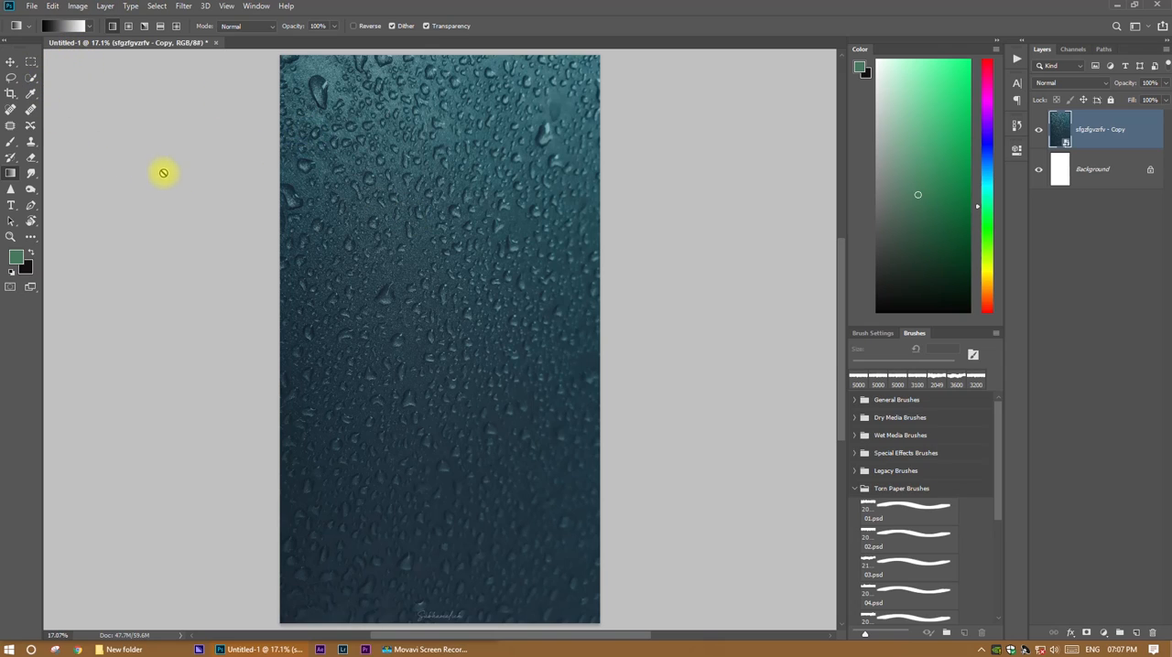
Activate the Brush tool, enlarge the brush preset list and choose 01.psd from the Torn Paper Brushes.
key("b")
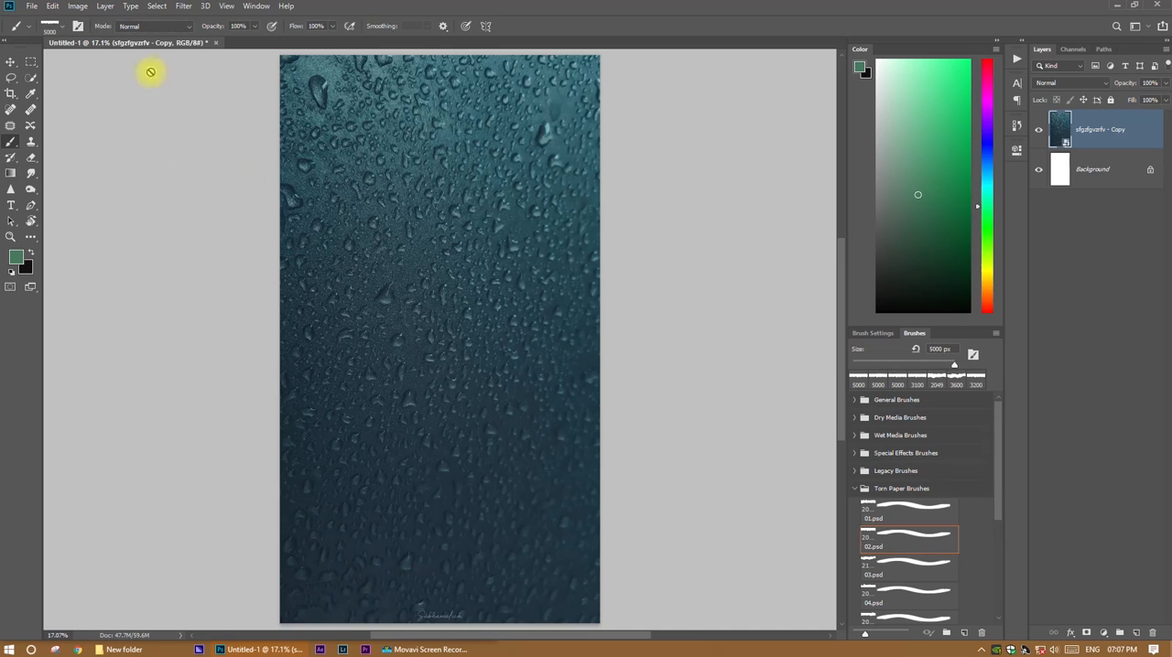
left_click_drag(847, 534, 710, 529)
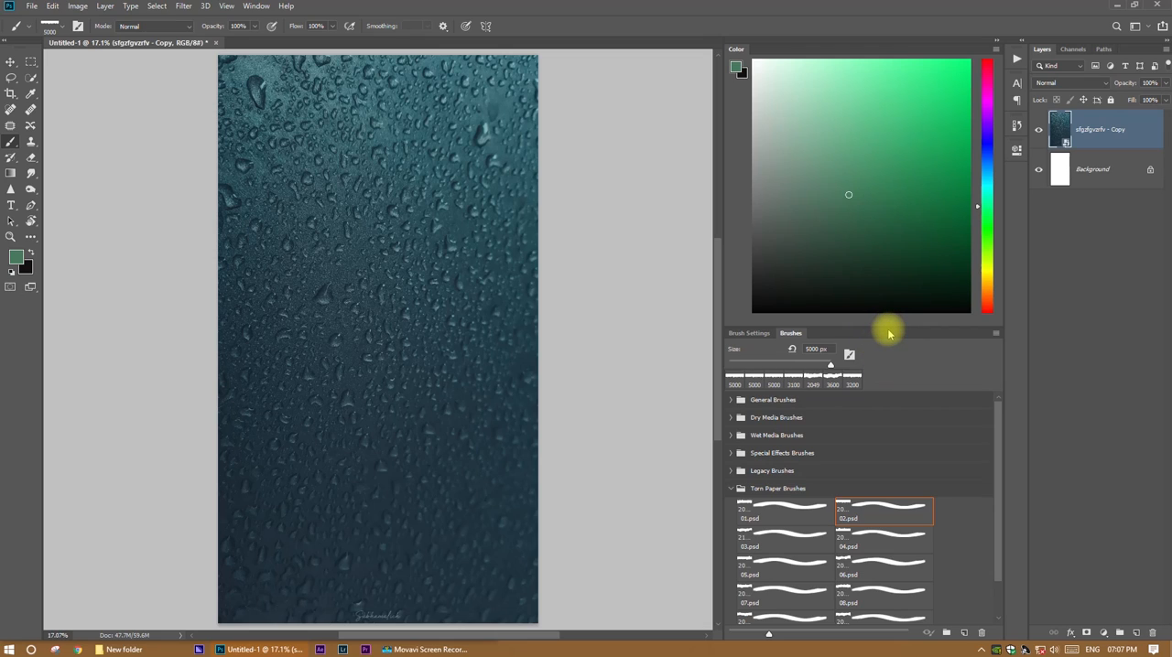
left_click_drag(888, 327, 884, 184)
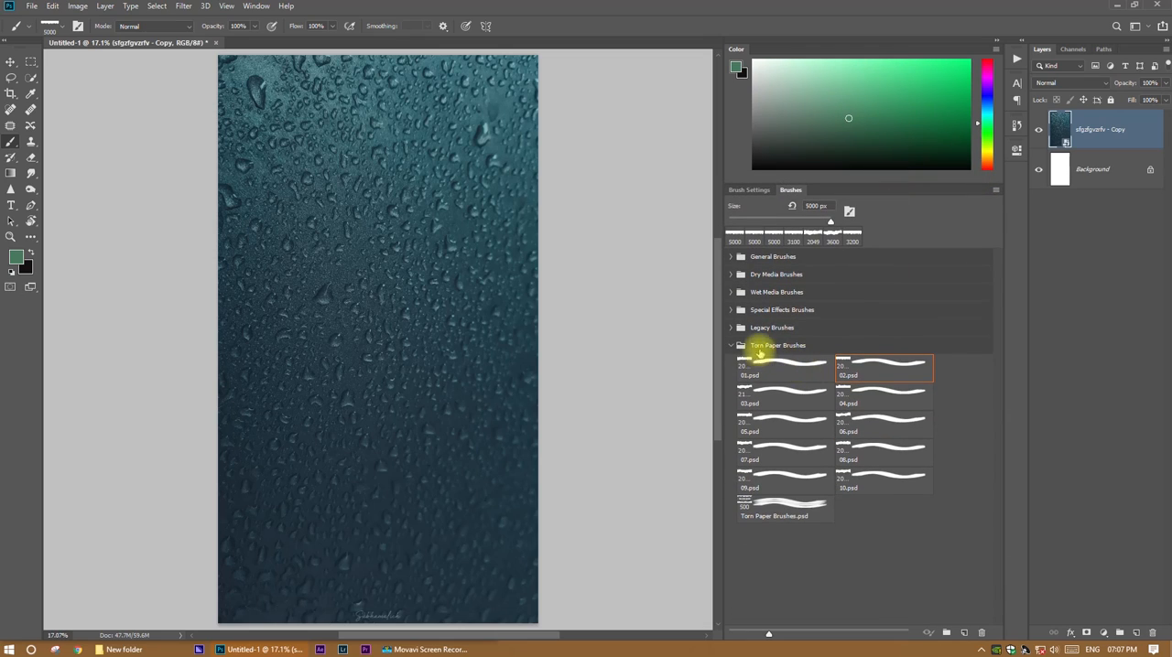
left_click(769, 348)
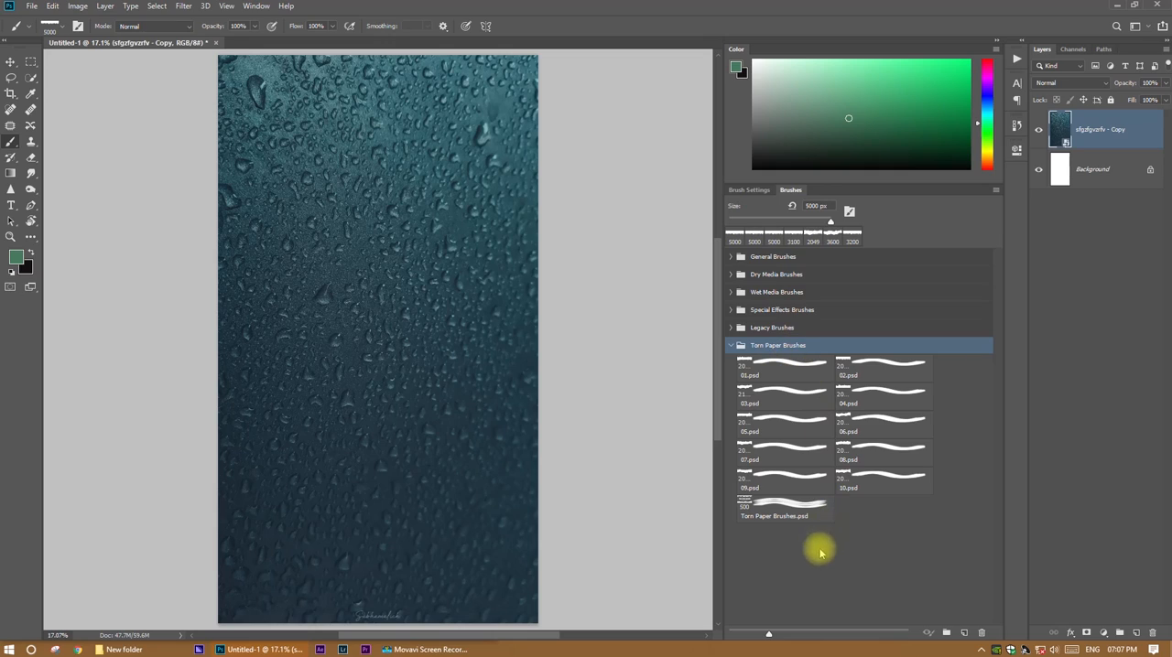
left_click(800, 367)
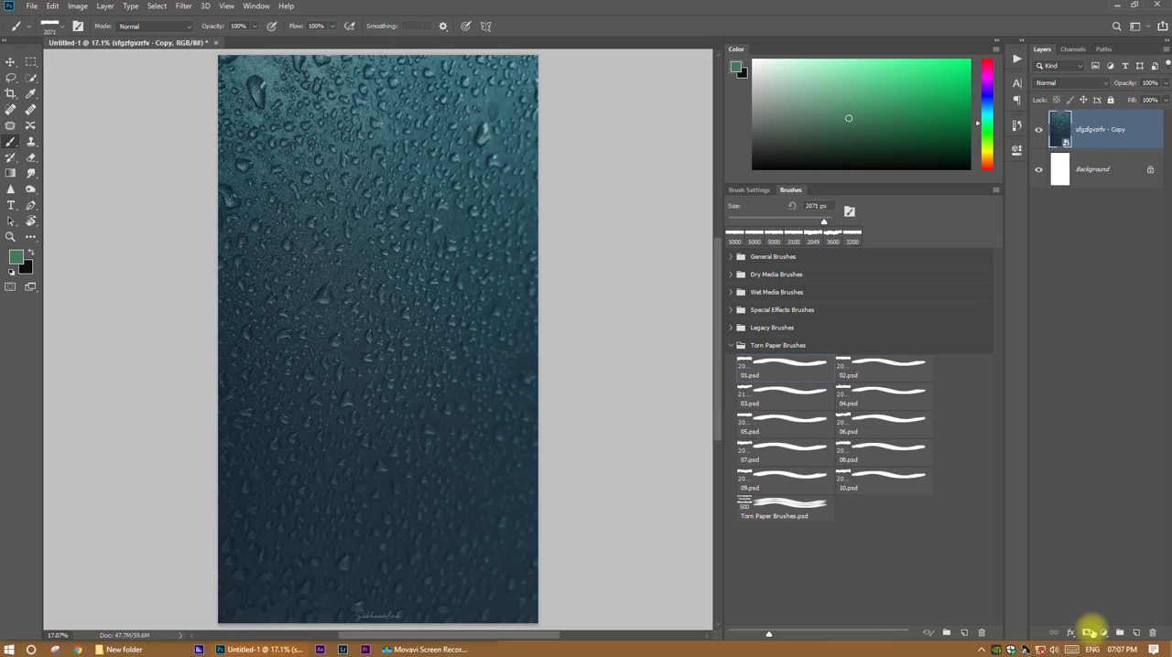
Add a layer mask to the raindrop photo and choose the torn paper brush 07.psd.
left_click(1085, 633)
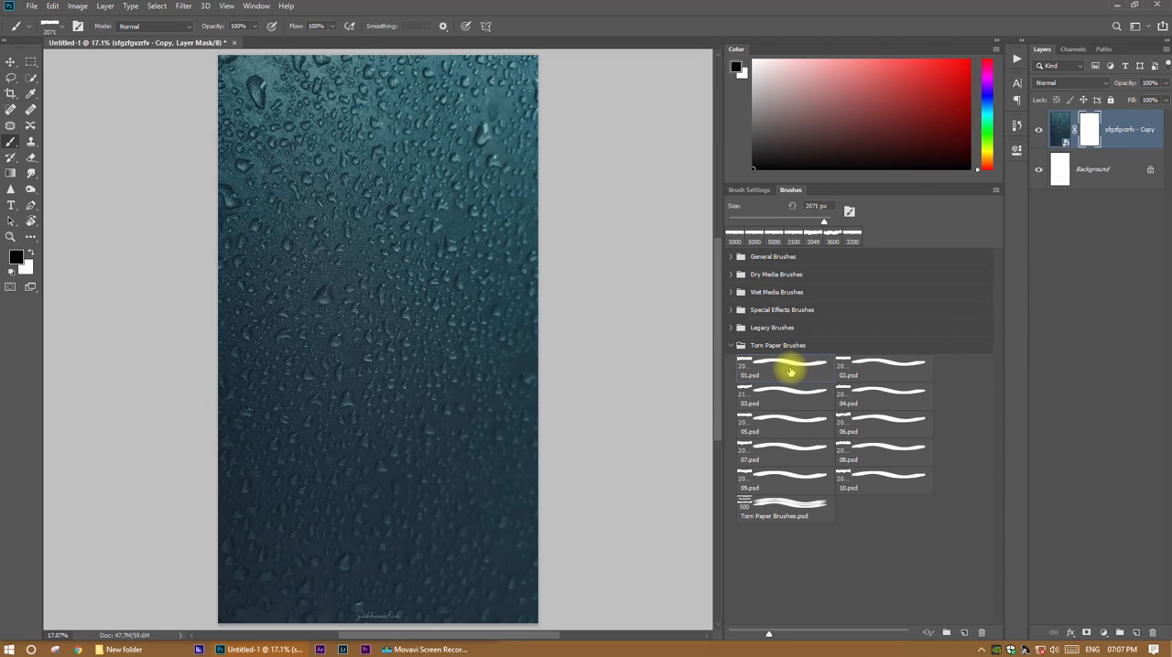
left_click(880, 395)
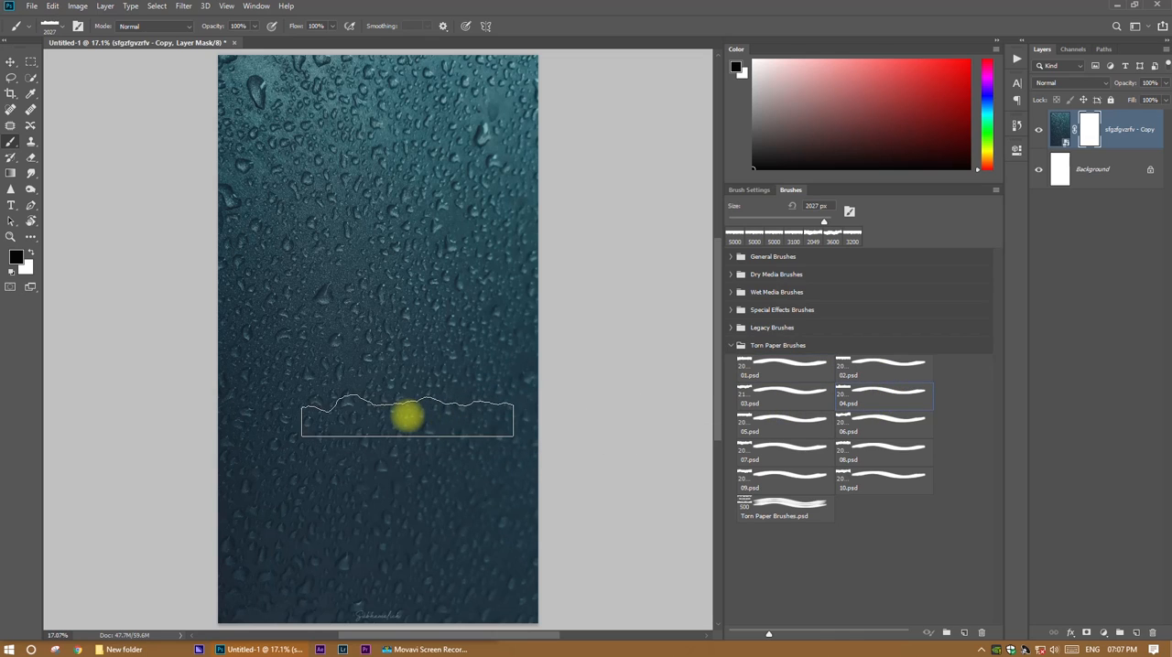
left_click(774, 452)
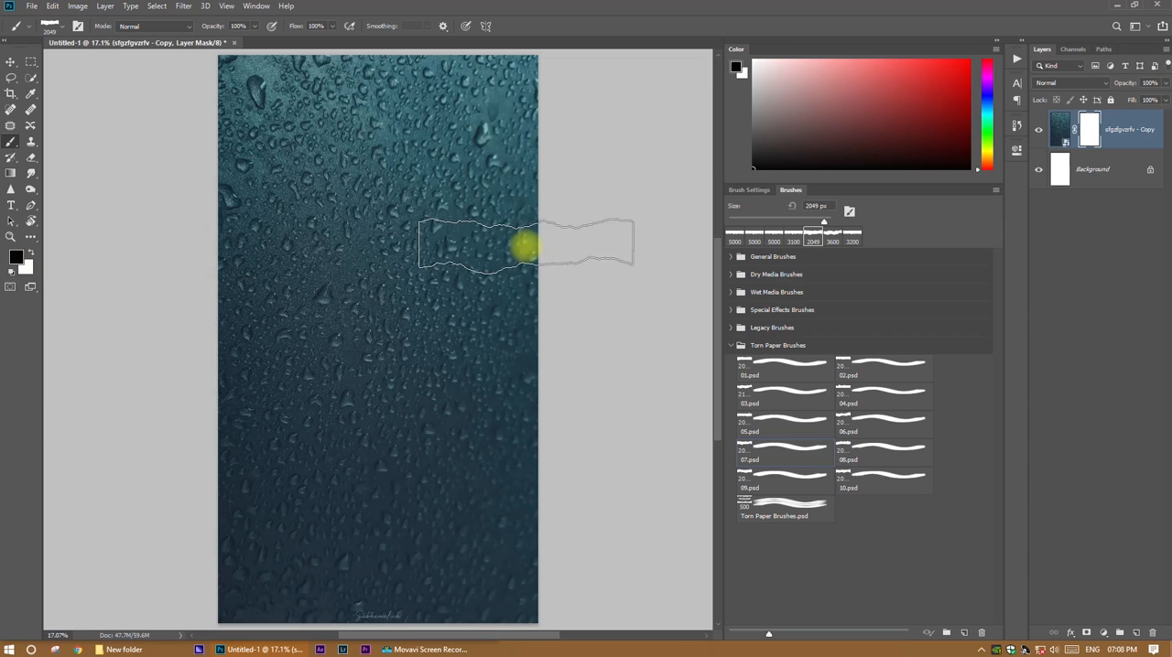
Enlarge the brush to 3228 px and paint black on the photo's mask, hiding its upper part down to a torn edge.
key("bracketright")
key("bracketright")
key("bracketright")
key("bracketright")
right_click(389, 251)
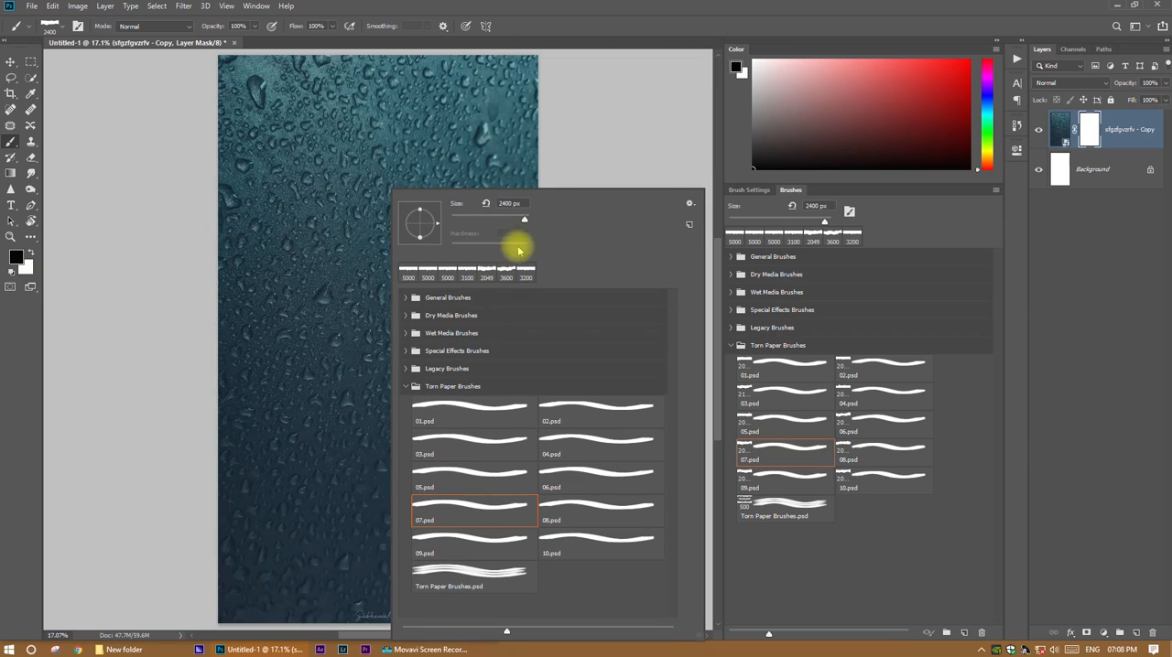
mouse_move(525, 220)
left_mouse_down()
mouse_move(379, 186)
mouse_move(363, 113)
mouse_move(374, 79)
mouse_move(373, 285)
left_mouse_up()
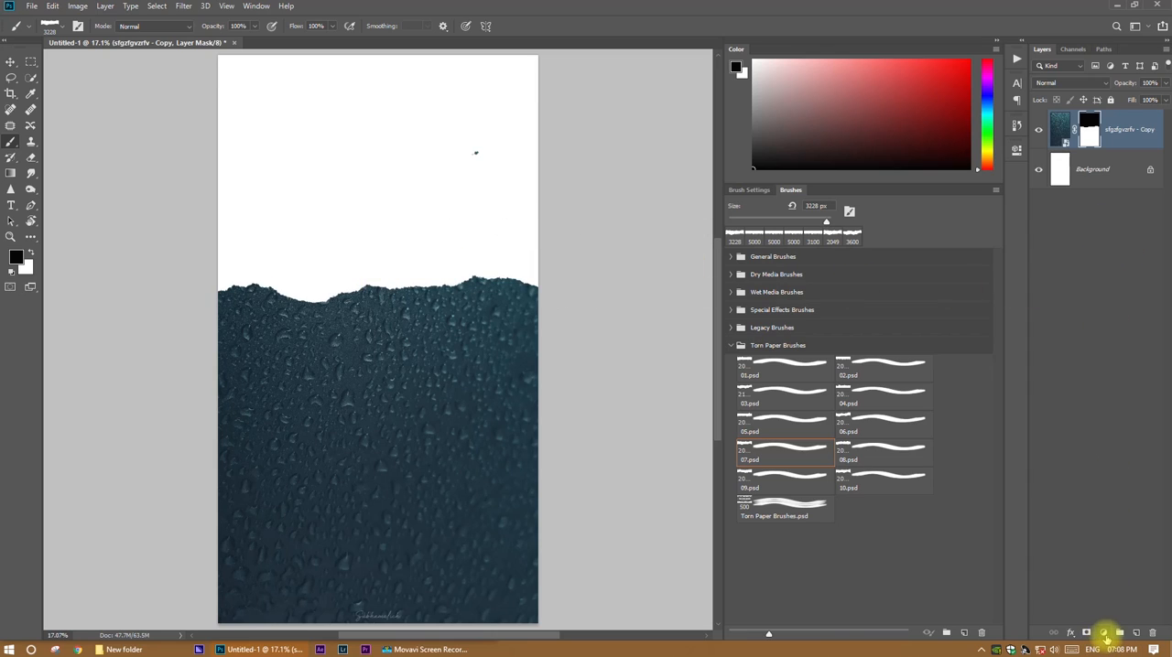
Add a Solid Color fill layer in grey 757575 and move it below the raindrop photo layer.
left_click(1103, 633)
left_click(1094, 421)
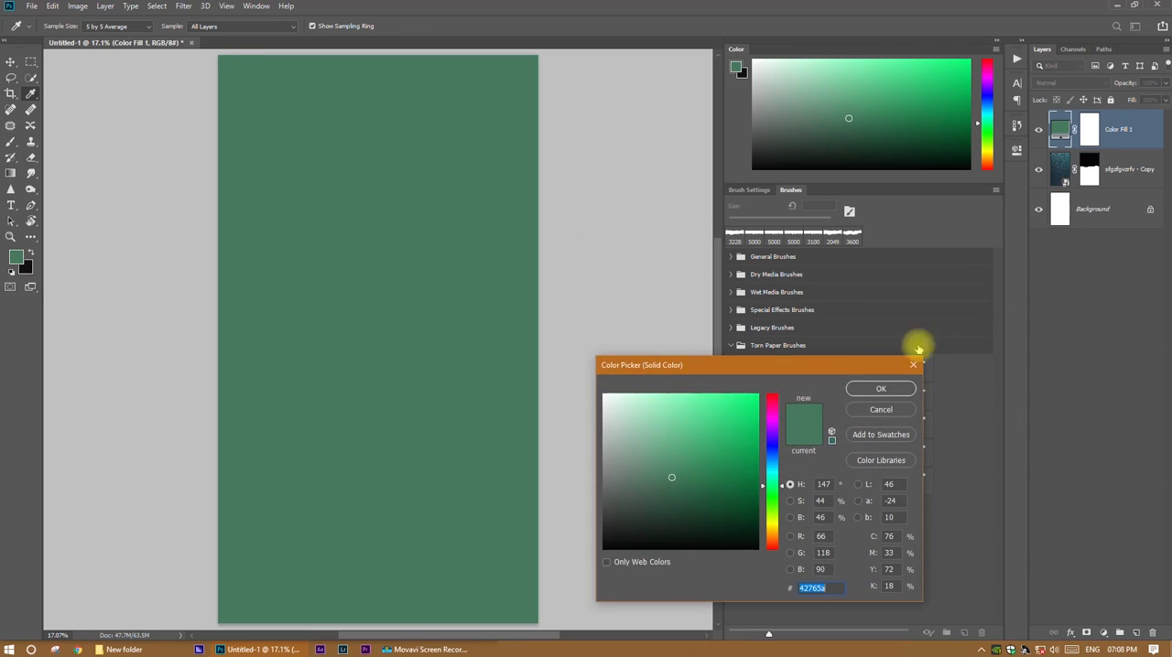
left_click(601, 498)
left_click_drag(601, 498, 601, 477)
left_click(896, 390)
left_click_drag(1119, 123, 1134, 190)
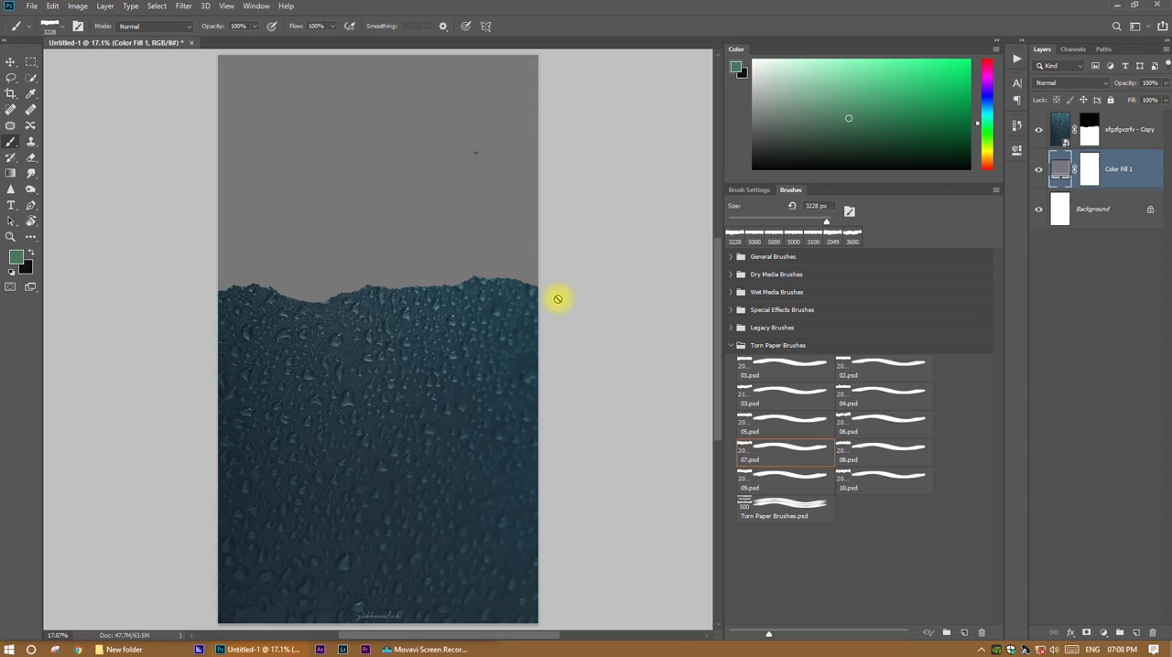
Paint black on the grey fill's mask down to just above the torn edge, and mask out the photo's leftover speck.
left_click(1088, 169)
key("d")
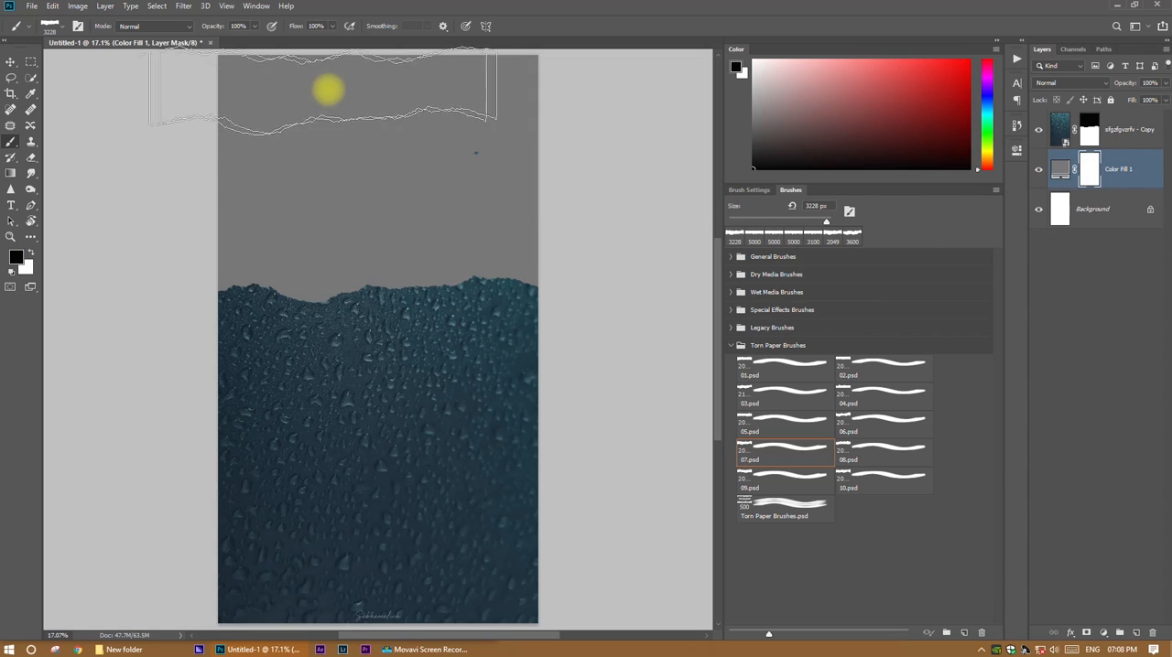
mouse_move(375, 81)
left_mouse_down()
mouse_move(384, 100)
mouse_move(379, 247)
left_mouse_up()
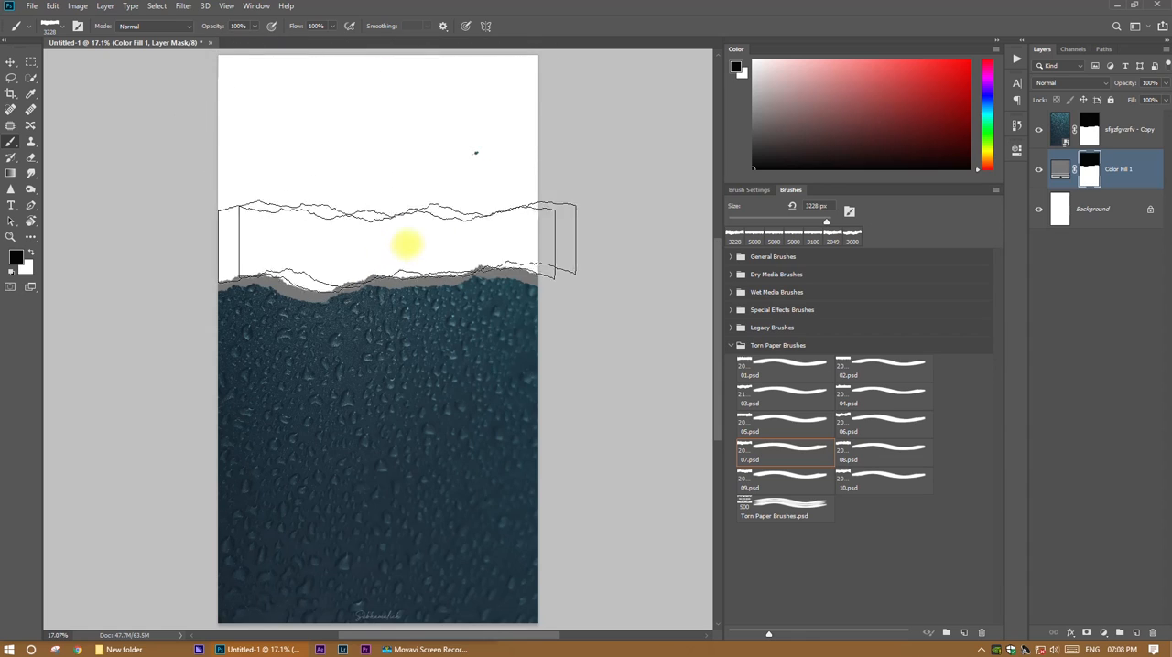
left_click(1061, 129)
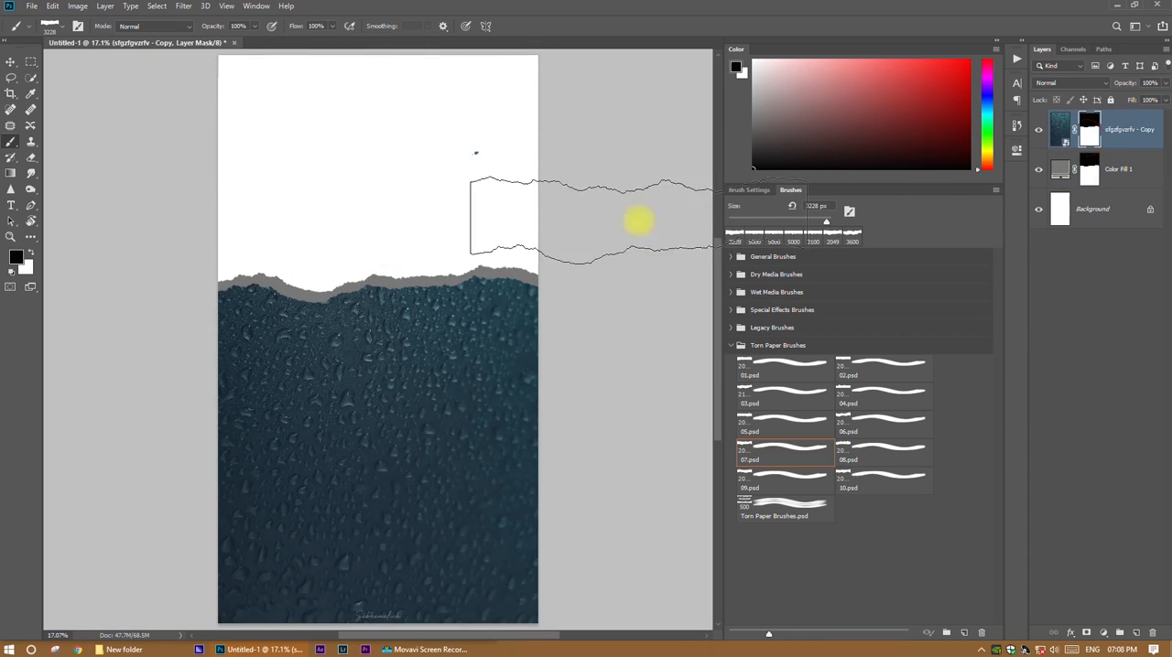
Set the fill layer's colour to 797979 and its opacity to 24%.
left_click(1060, 169)
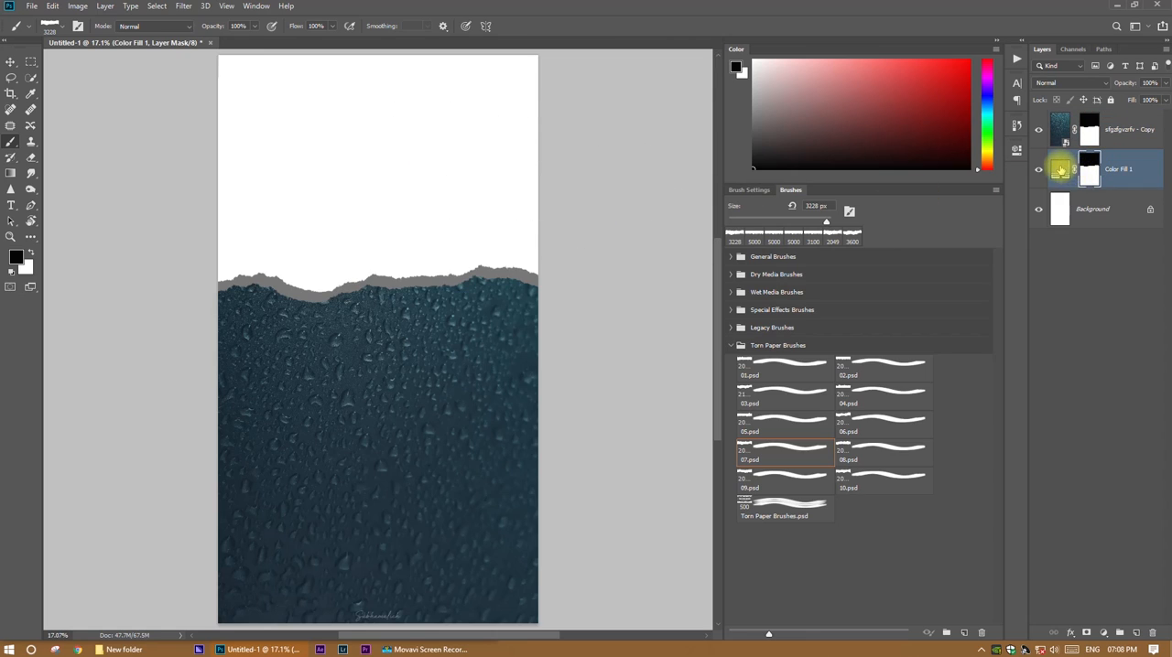
double_click(1060, 170)
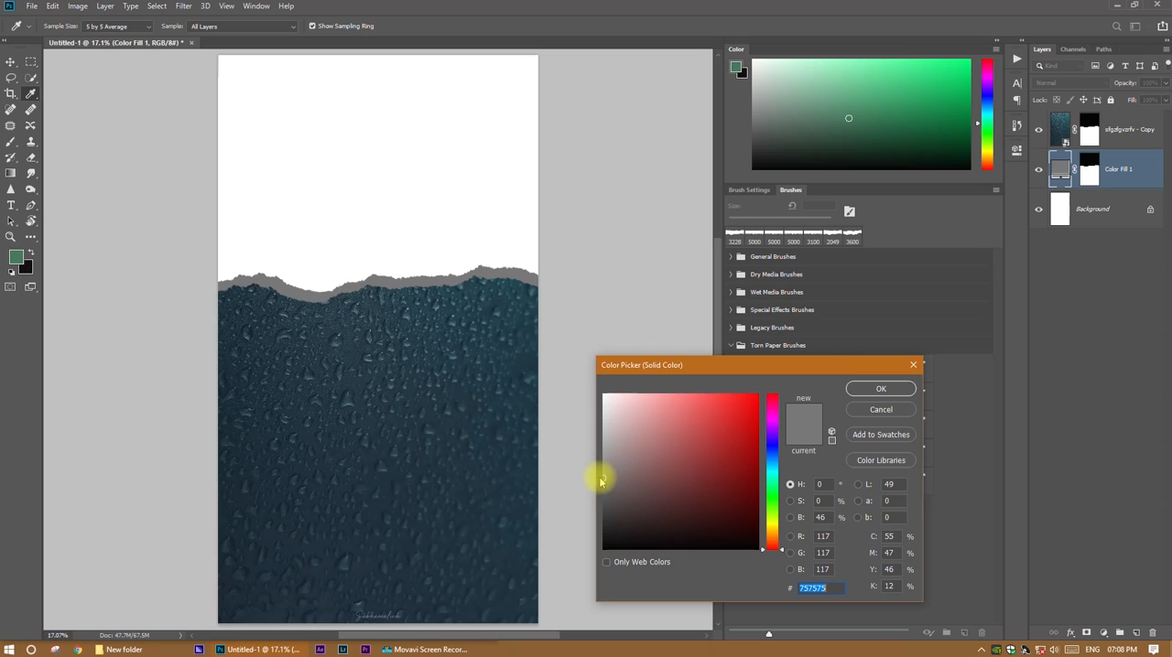
mouse_move(603, 477)
left_mouse_down()
mouse_move(601, 438)
mouse_move(600, 474)
left_mouse_up()
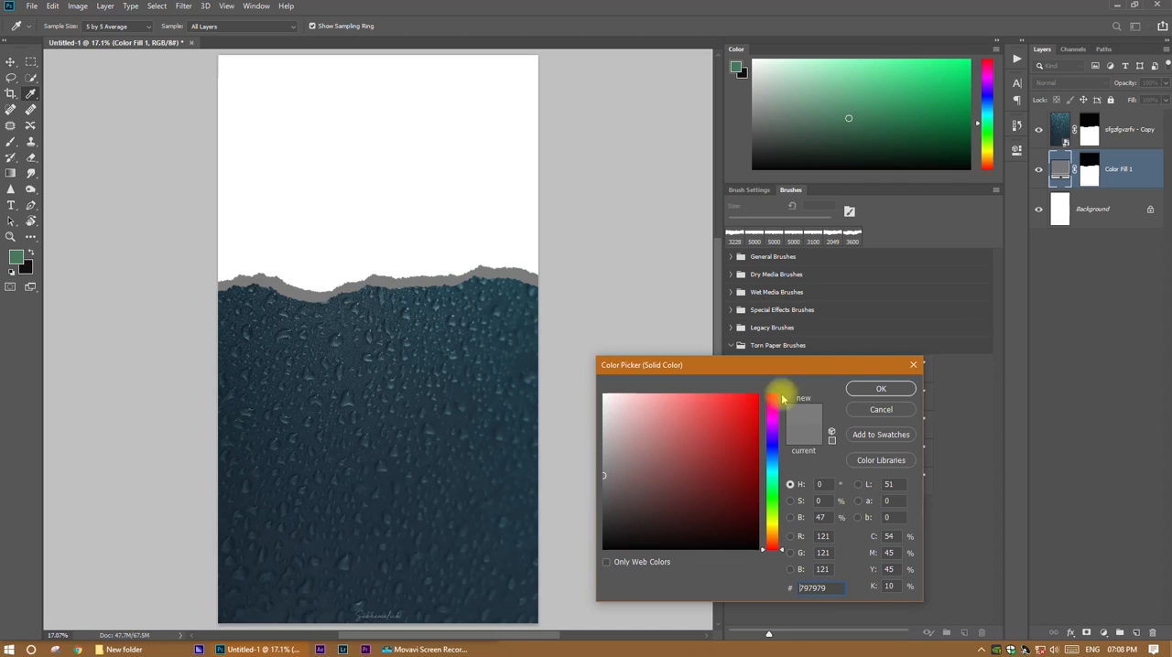
left_click(874, 388)
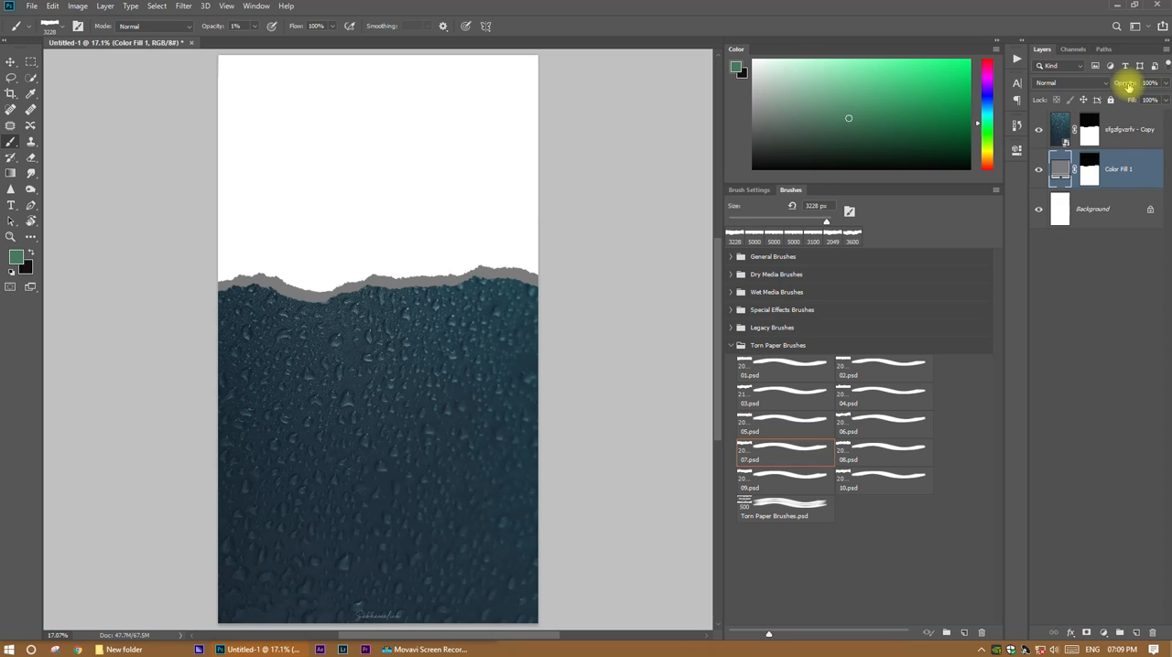
left_click_drag(1123, 84, 1119, 87)
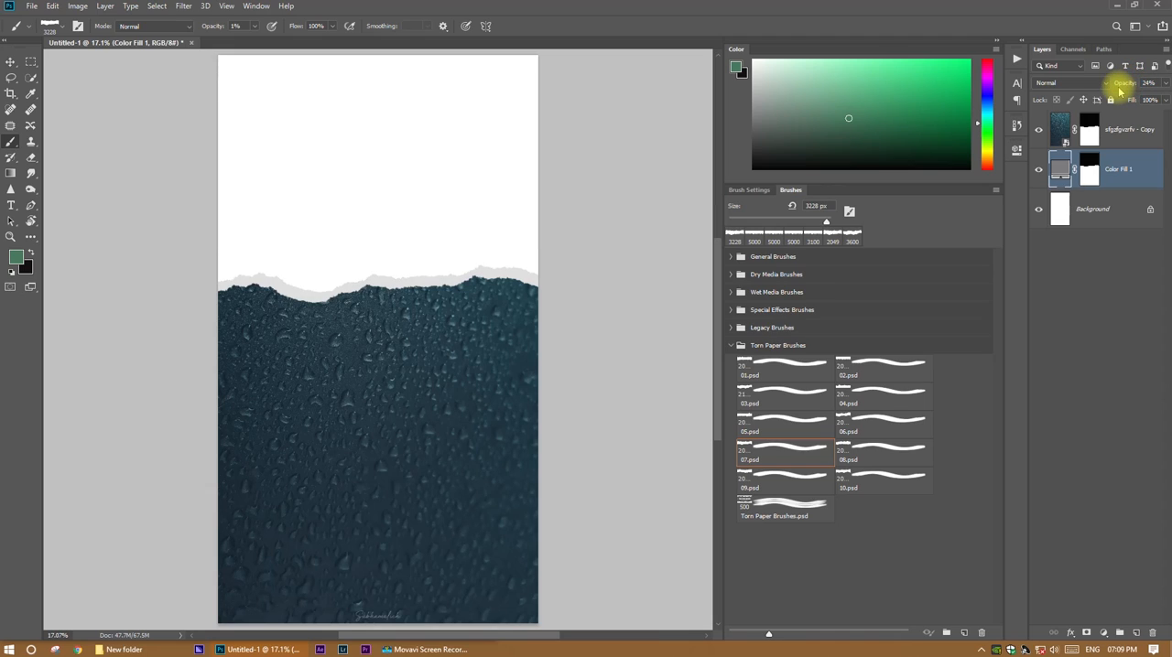
Add the text "Rain" in black (000000) in the white area above the torn edge, on top of the photo layer.
left_click(1155, 128)
key("t")
left_click(399, 245)
left_click(461, 24)
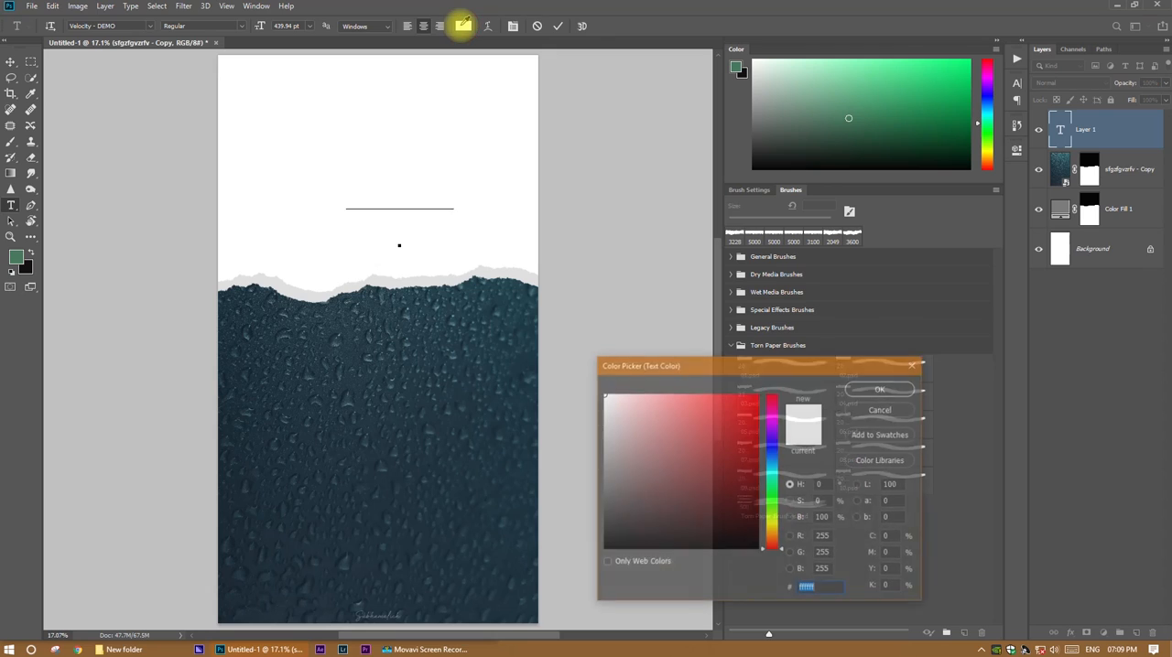
left_click_drag(646, 508, 606, 547)
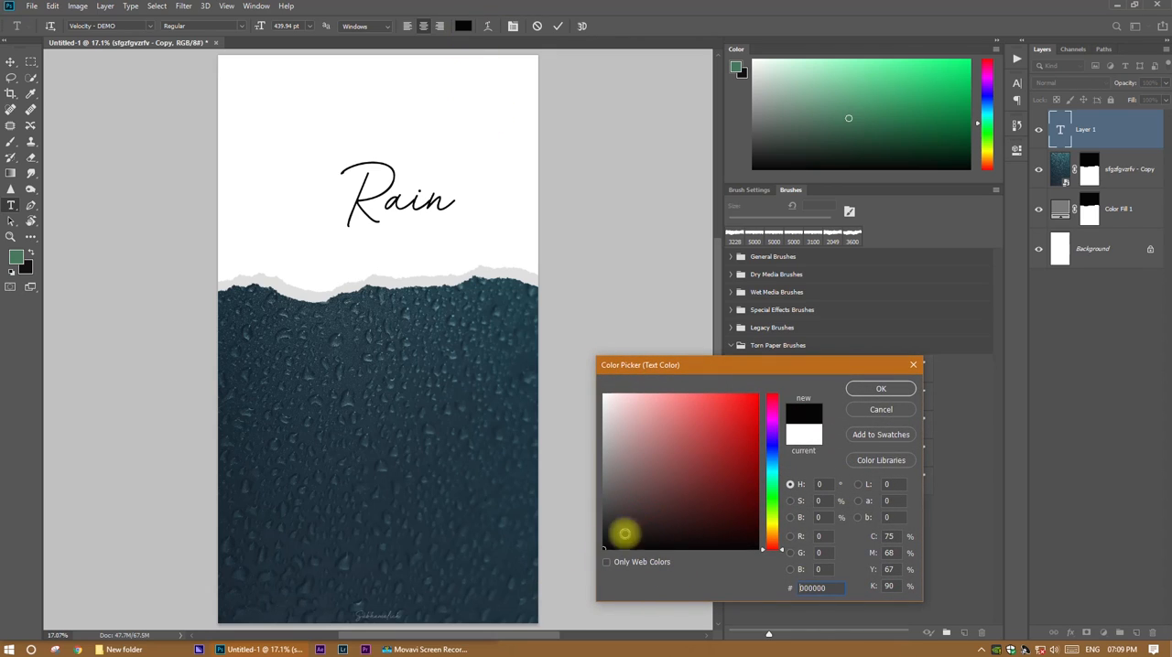
left_click(881, 389)
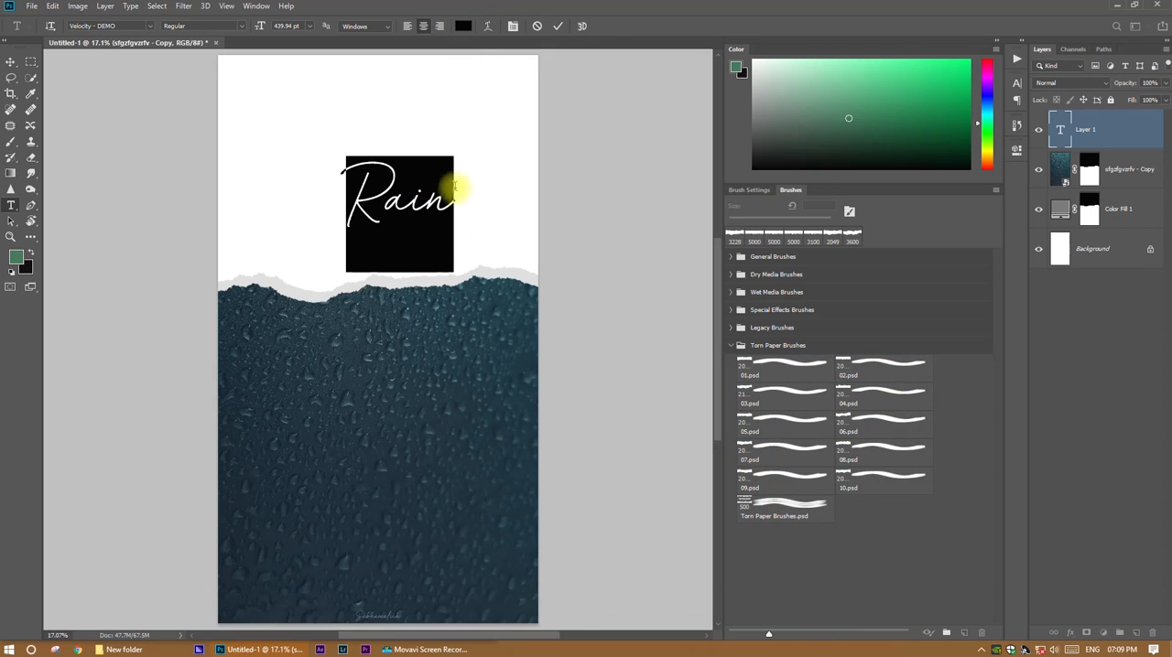
left_click(556, 29)
Enlarge the "Rain" text to about 605 pt and centre it in the white area above the torn edge.
key("ctrl+t")
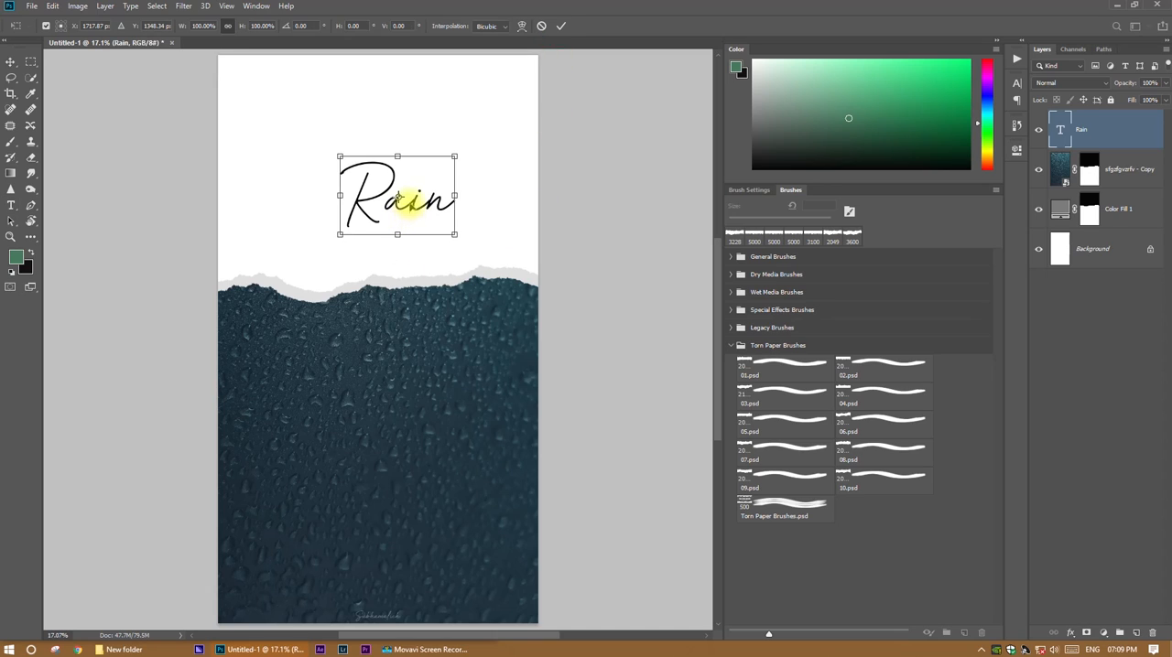
left_click_drag(411, 171, 392, 138)
left_click_drag(432, 207, 456, 220)
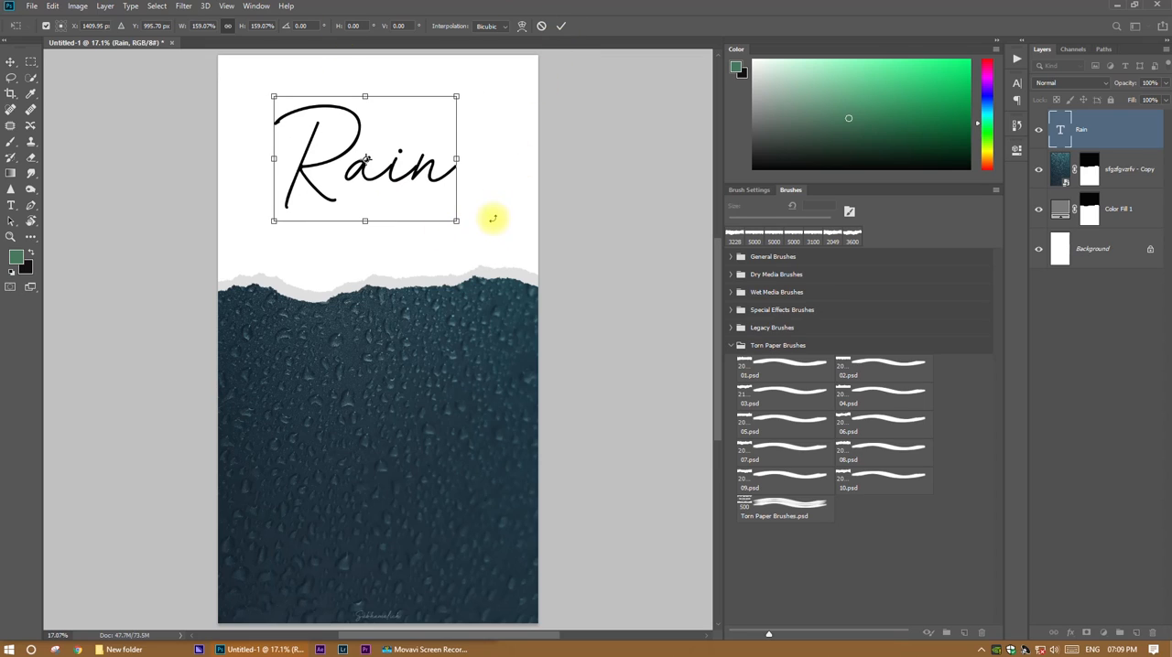
key("ctrl+z")
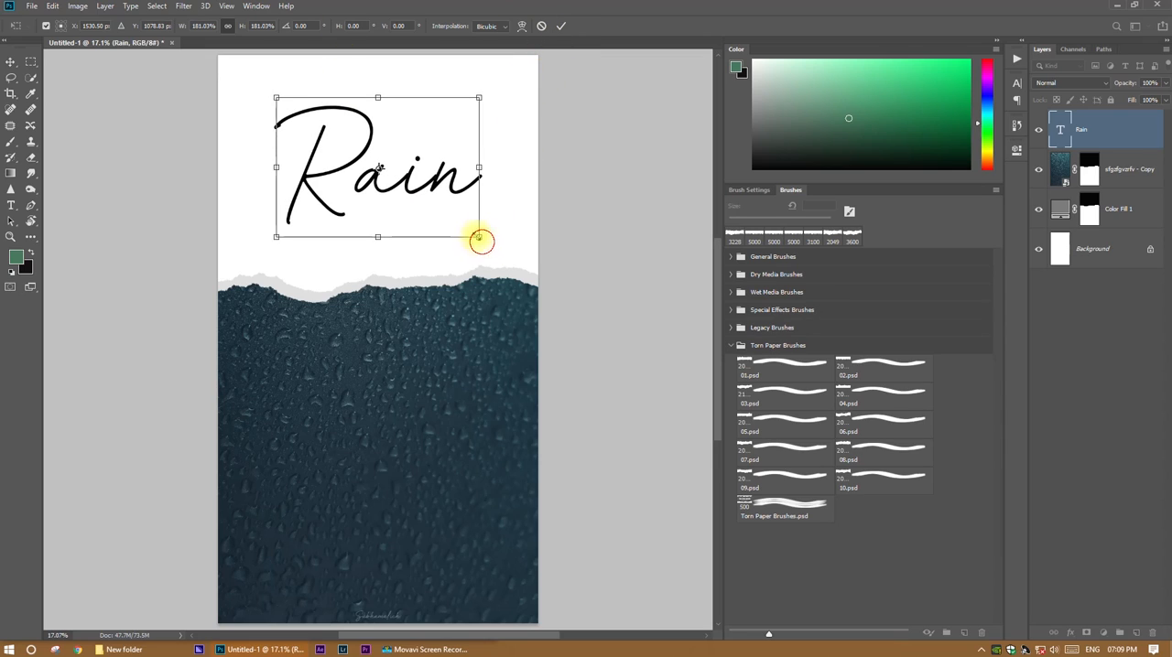
left_click_drag(481, 240, 458, 221)
left_click(562, 26)
key("t")
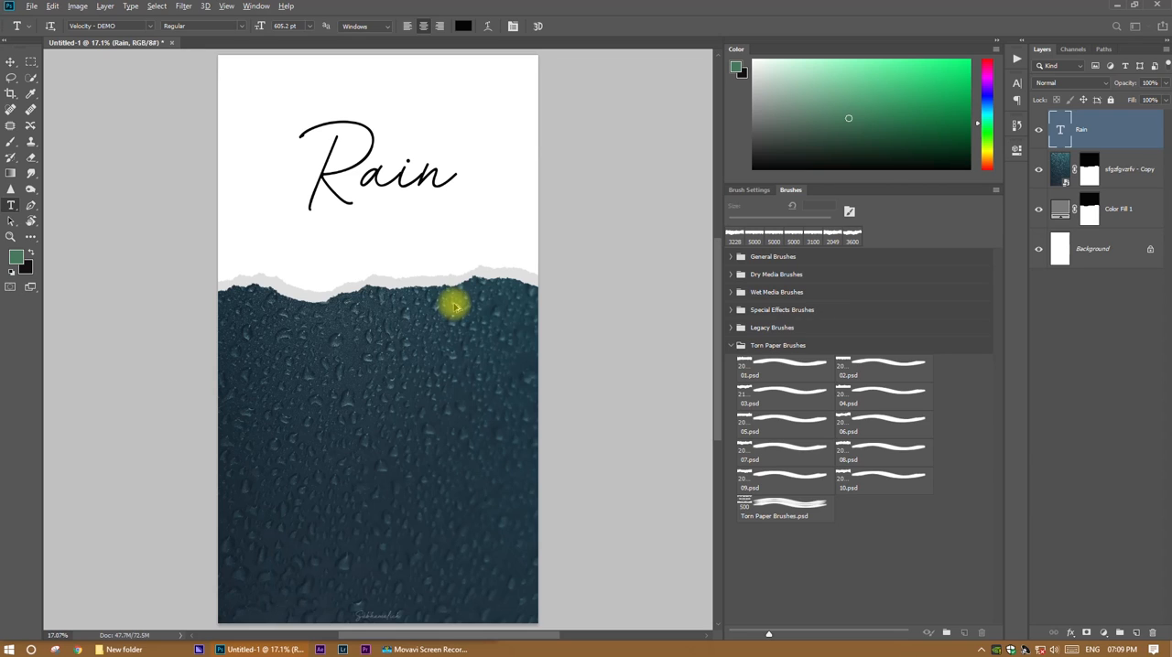
Set up an export of the design as a JPG with an image size of 1080 x 1920 px.
key("ctrl+alt+shift+w")
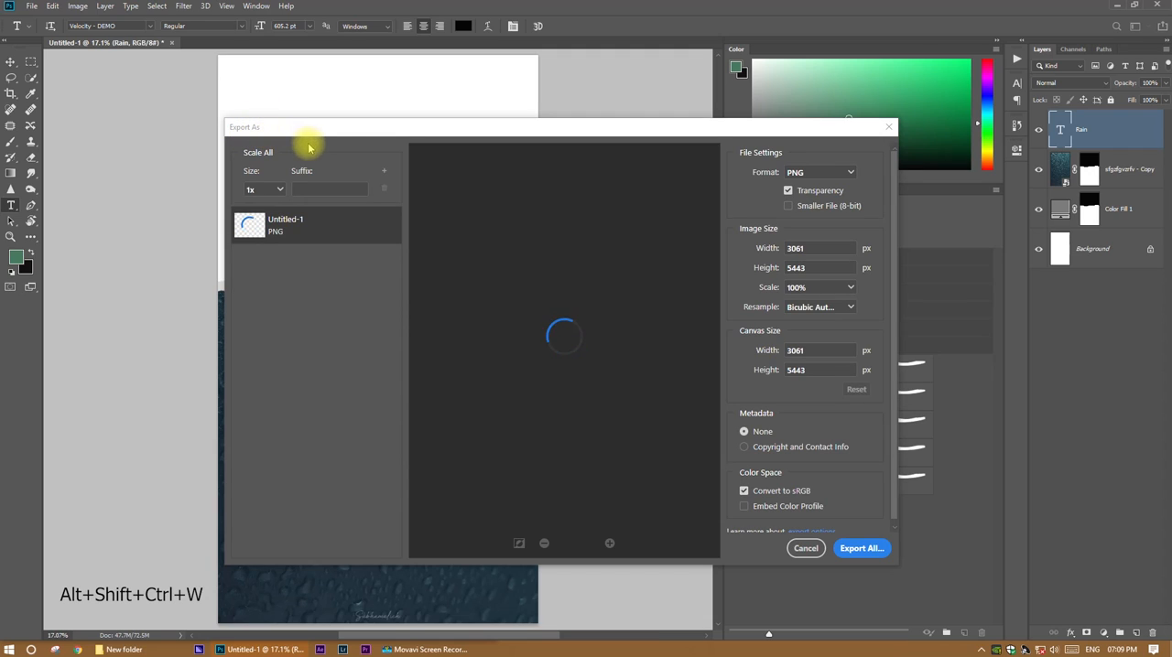
left_click(845, 172)
left_click(811, 207)
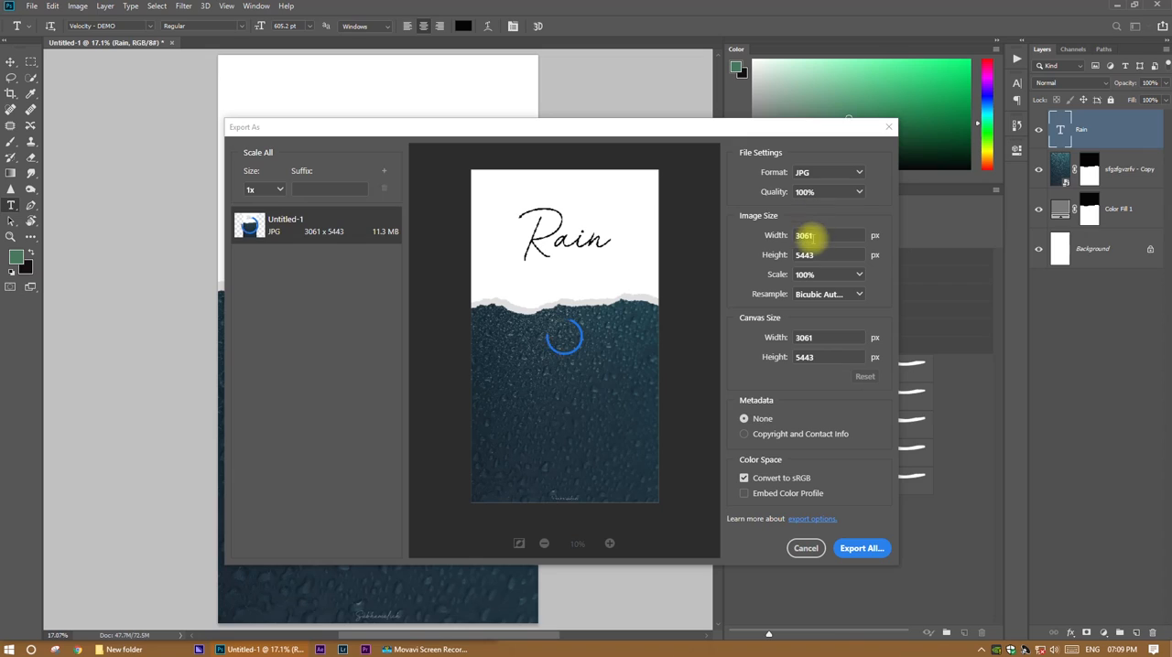
left_click(805, 235)
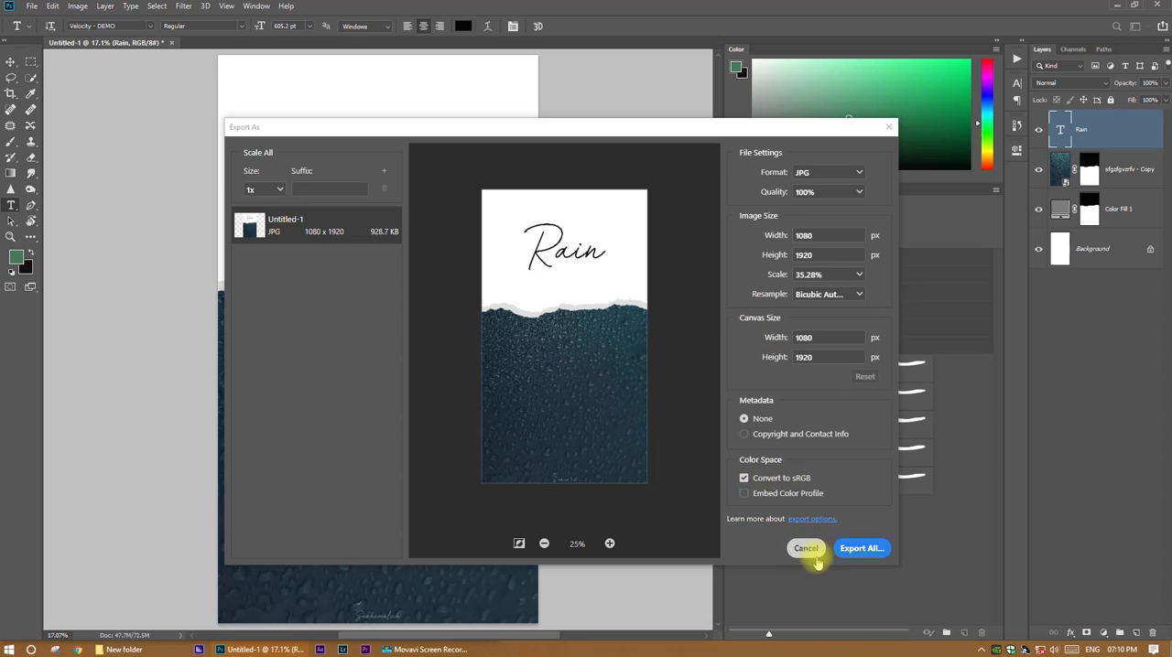
Export the image as Untitled-1 into a new Desktop folder named "rain story".
left_click(860, 548)
left_click(87, 47)
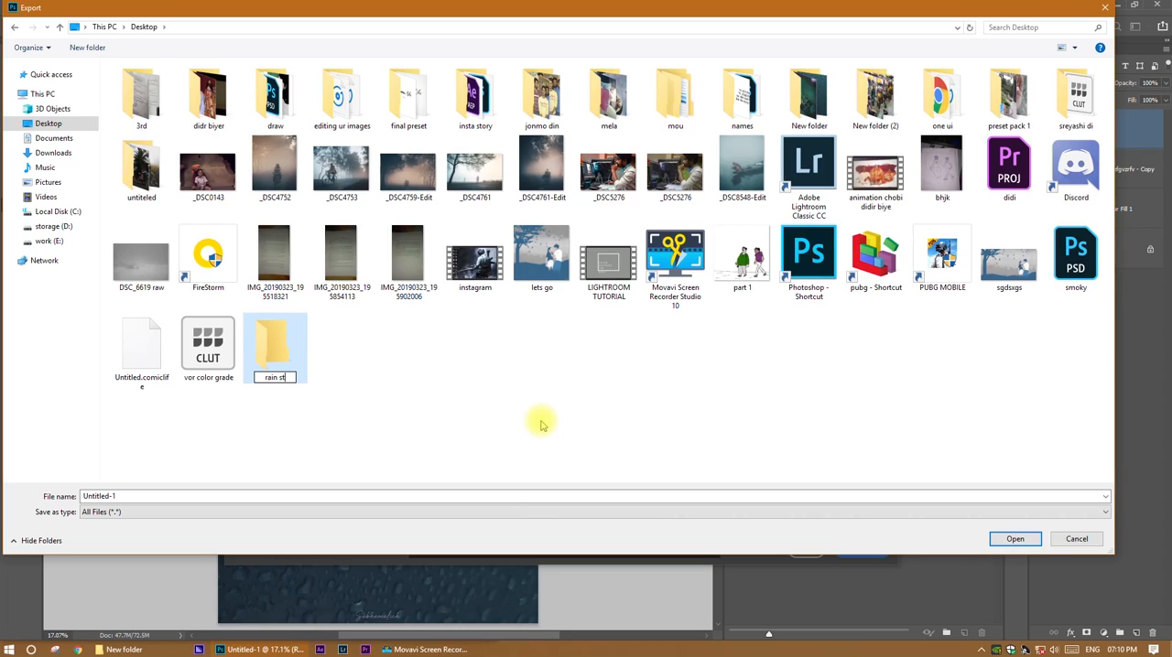
double_click(284, 350)
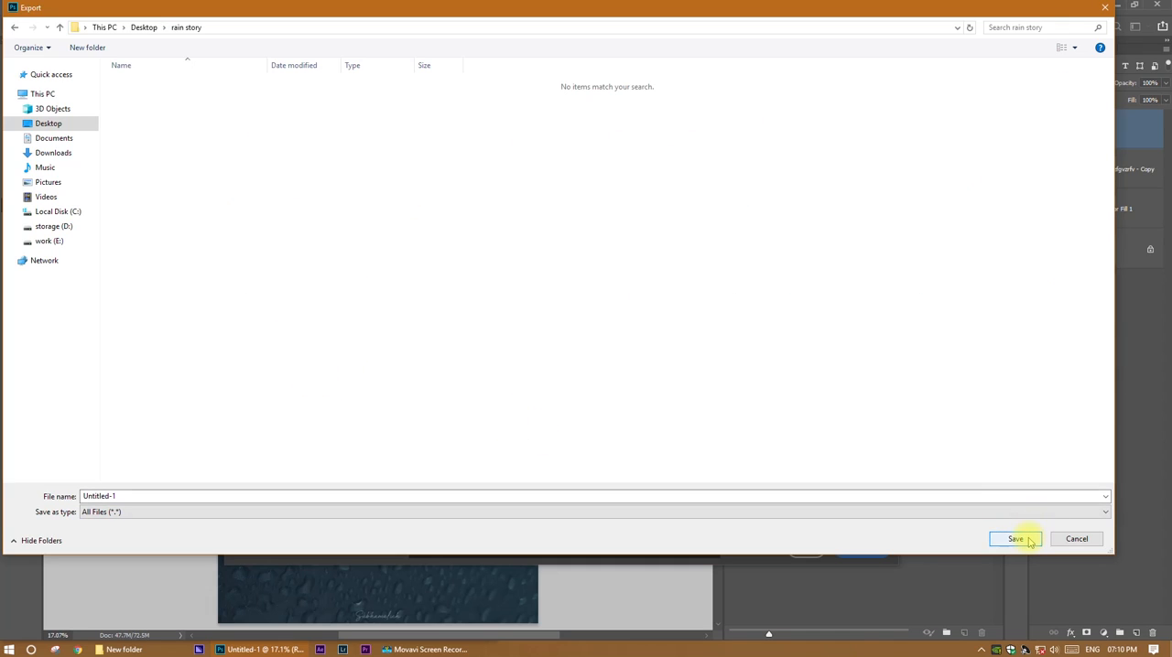
left_click(1015, 539)
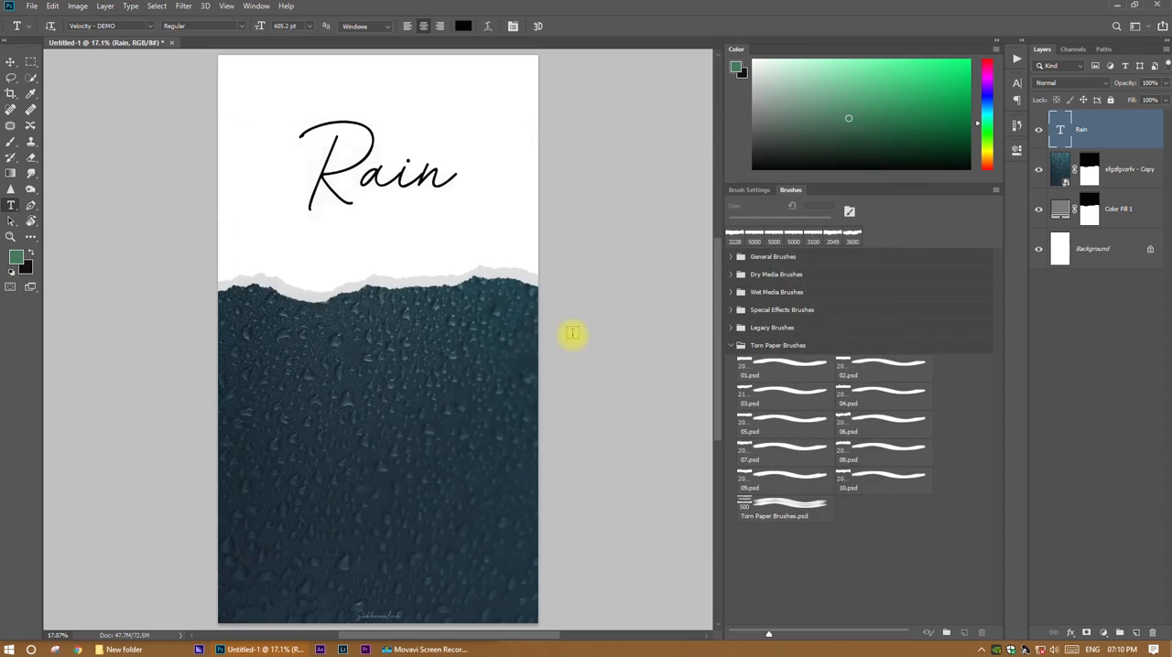
Delete the three layers above the background and place the red flower photo sgzsgzrsegwav at 101.32% scale.
left_click(1135, 223, "shift")
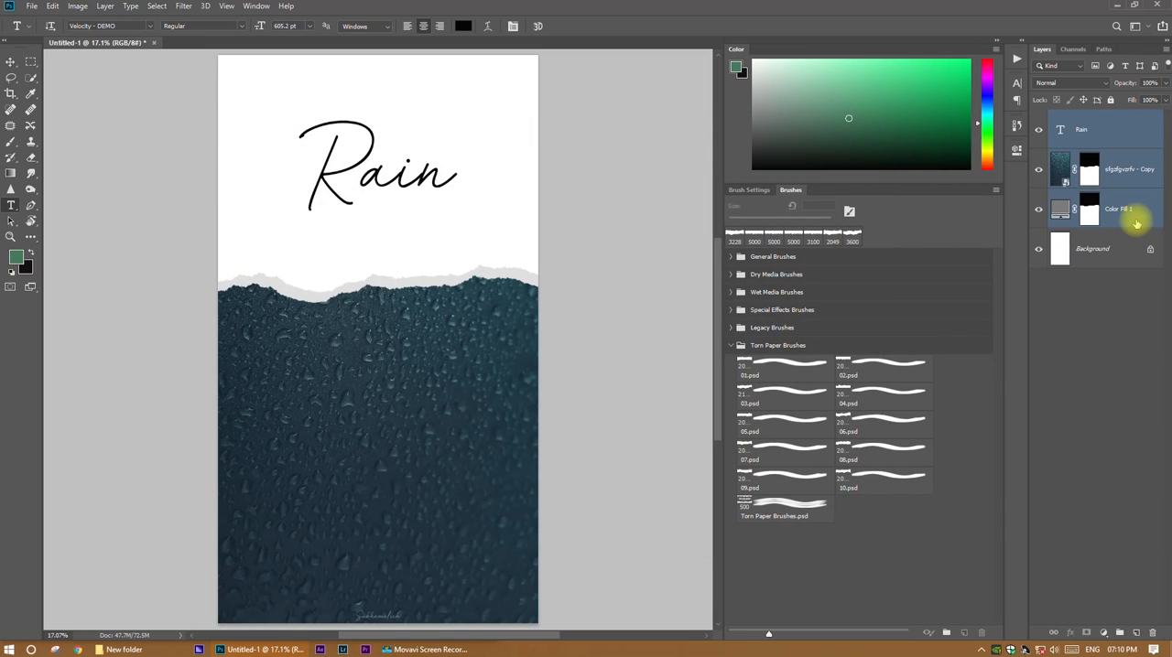
key("Delete")
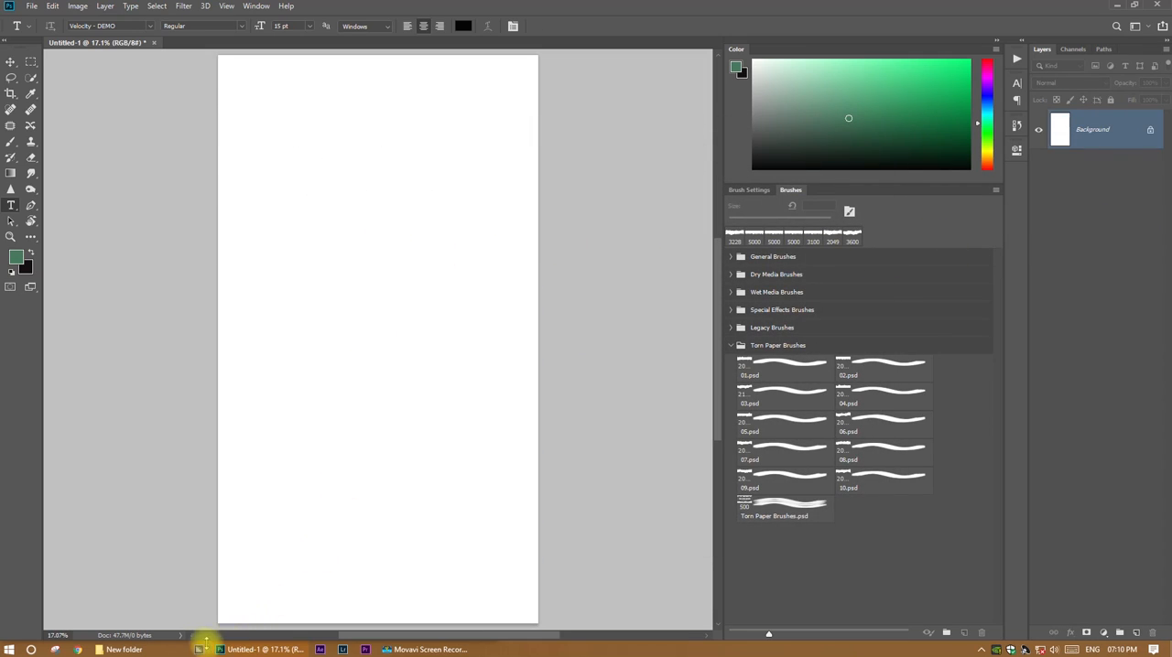
left_click(160, 650)
scroll(158, 464, "down", 1)
left_click_drag(146, 426, 521, 411)
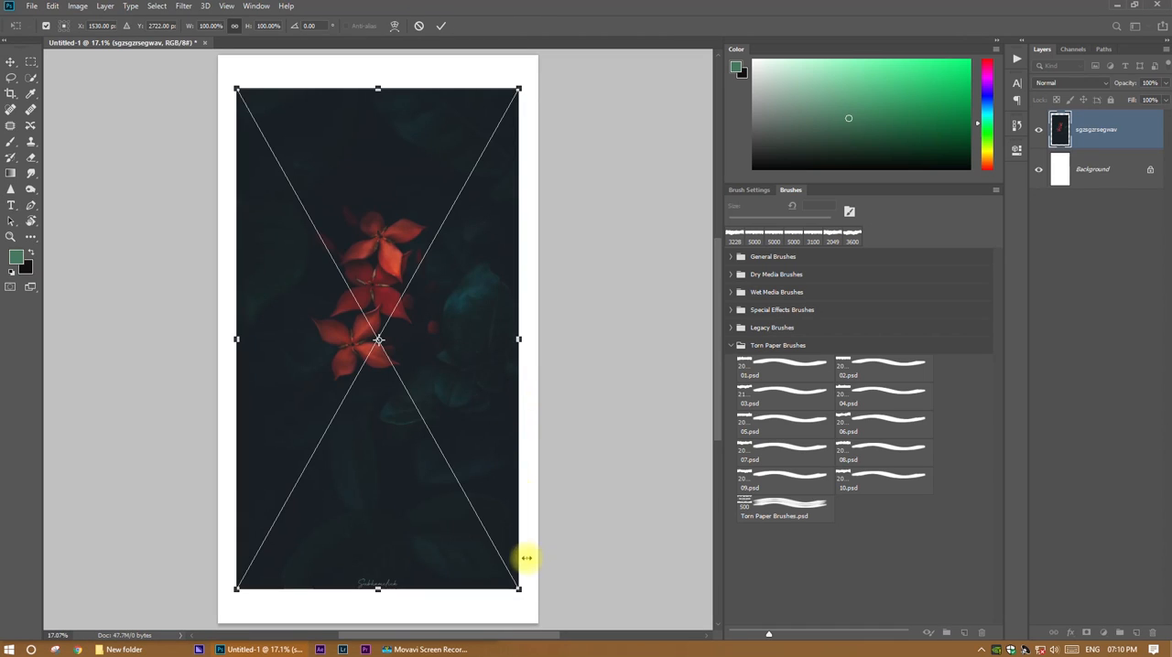
left_click_drag(518, 591, 521, 592)
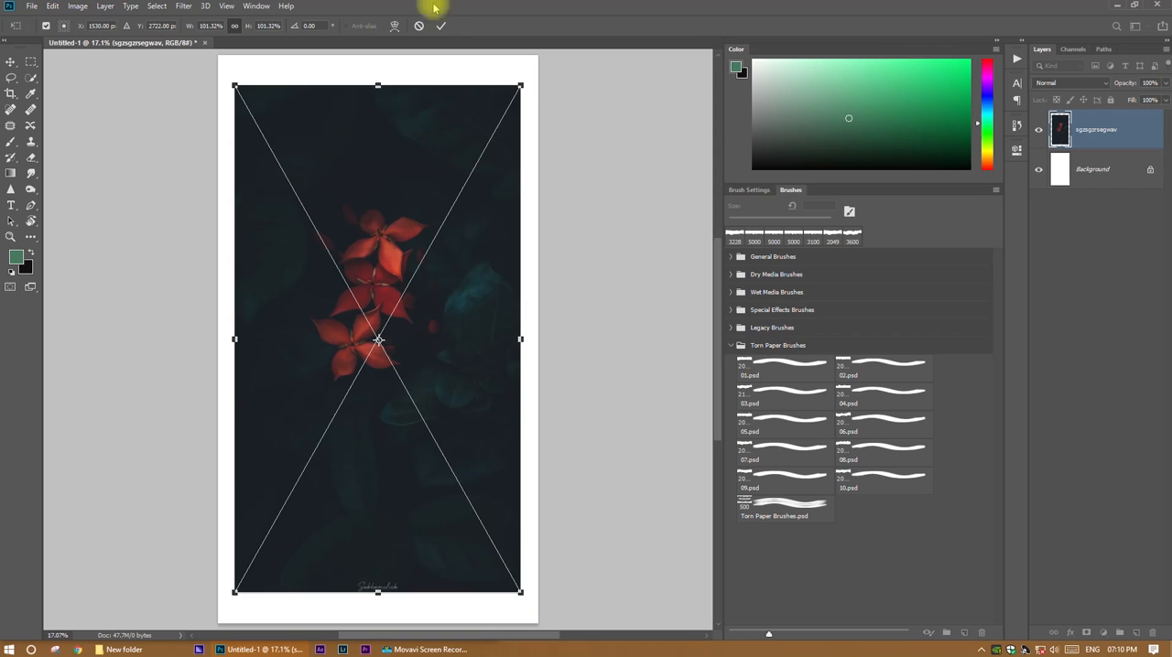
left_click(435, 24)
Place the photo zgdfg423 scaled to 113.21% to fill the canvas, and move its layer below the red flower layer.
left_click(128, 650)
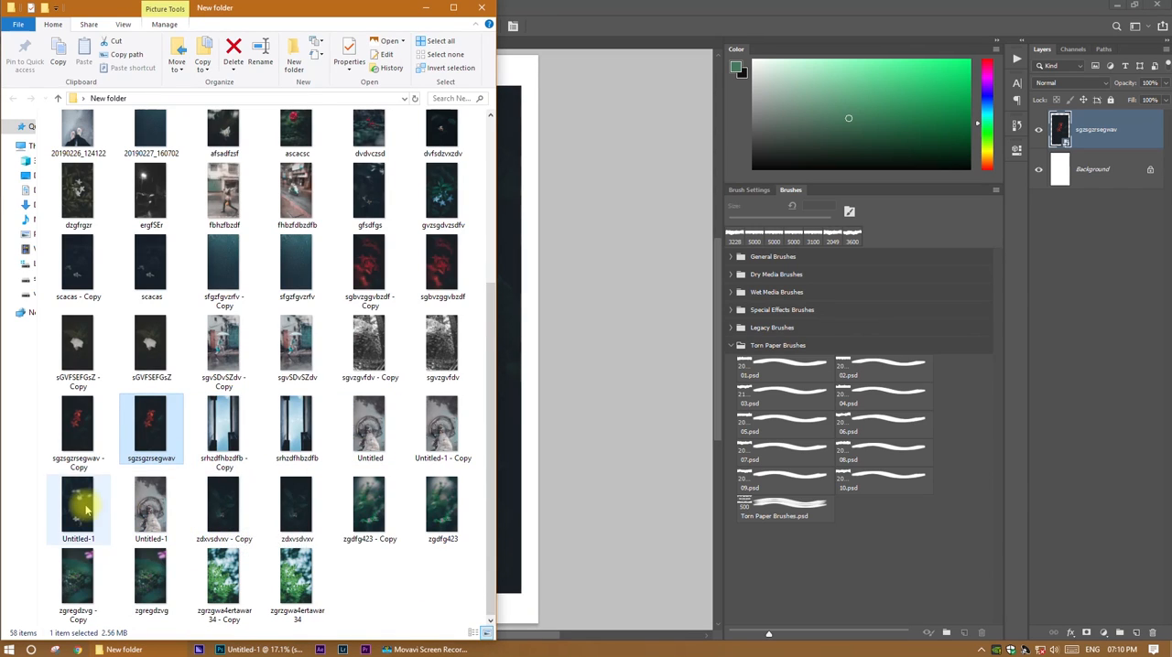
left_click_drag(439, 508, 531, 505)
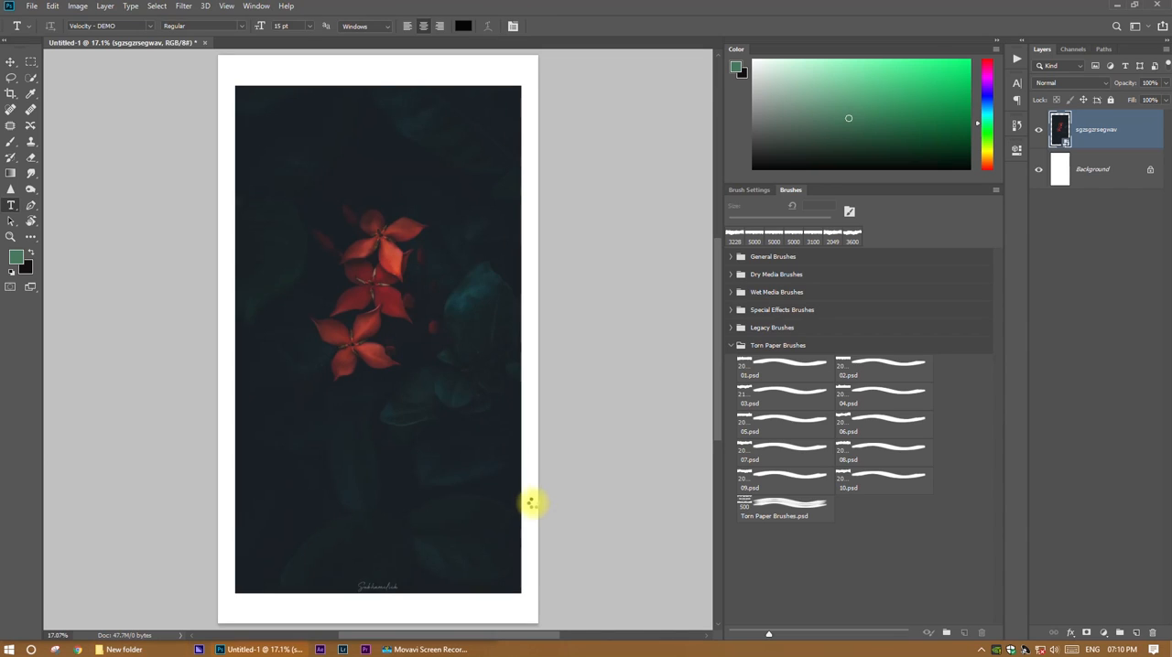
left_click_drag(518, 591, 537, 623)
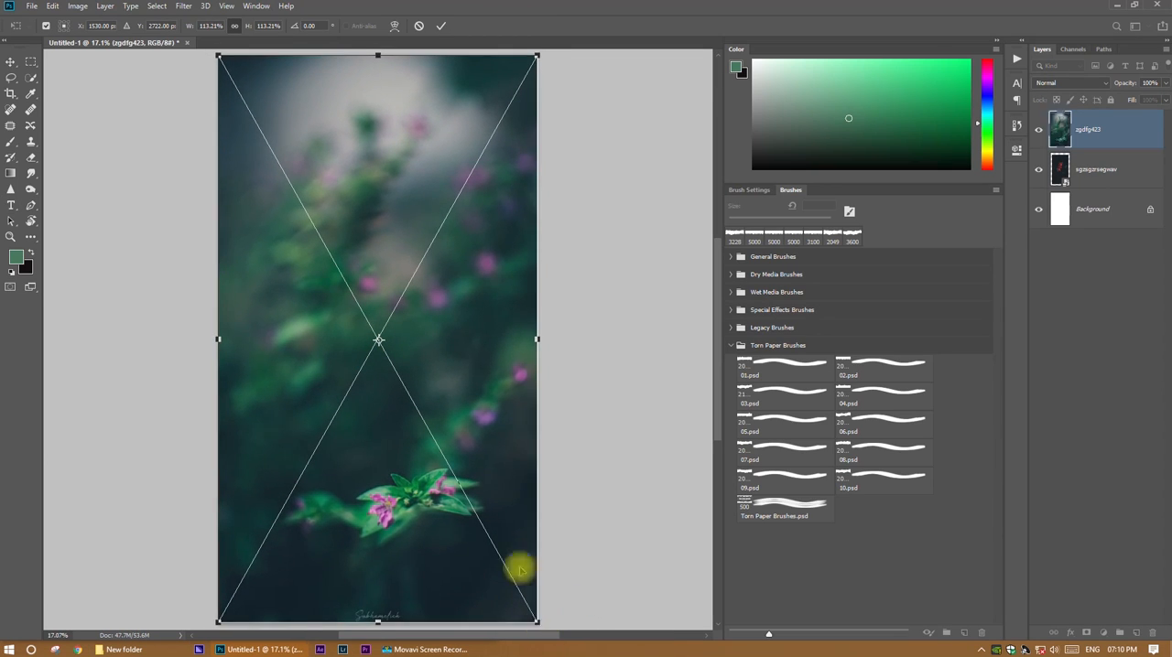
left_click(440, 30)
left_click_drag(1098, 128, 1100, 192)
Mask the red flower layer with torn top and bottom edges, using torn paper brush 05.psd in black at 2900 px and 100% opacity.
left_click(1109, 125)
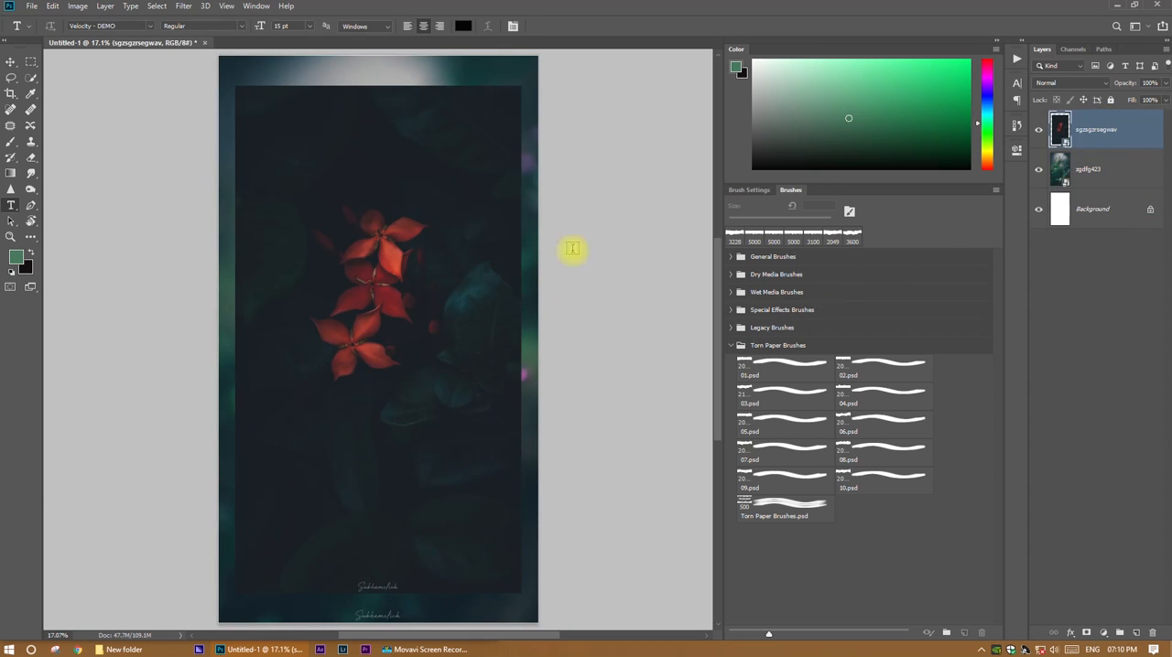
left_click(1086, 633)
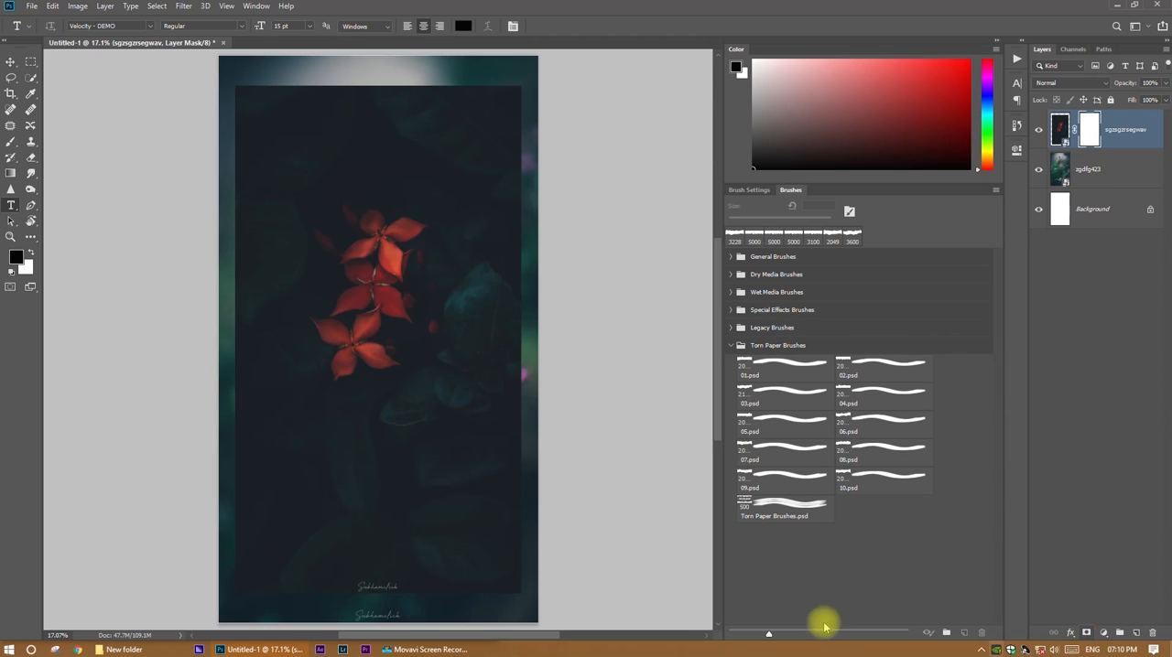
left_click(783, 423)
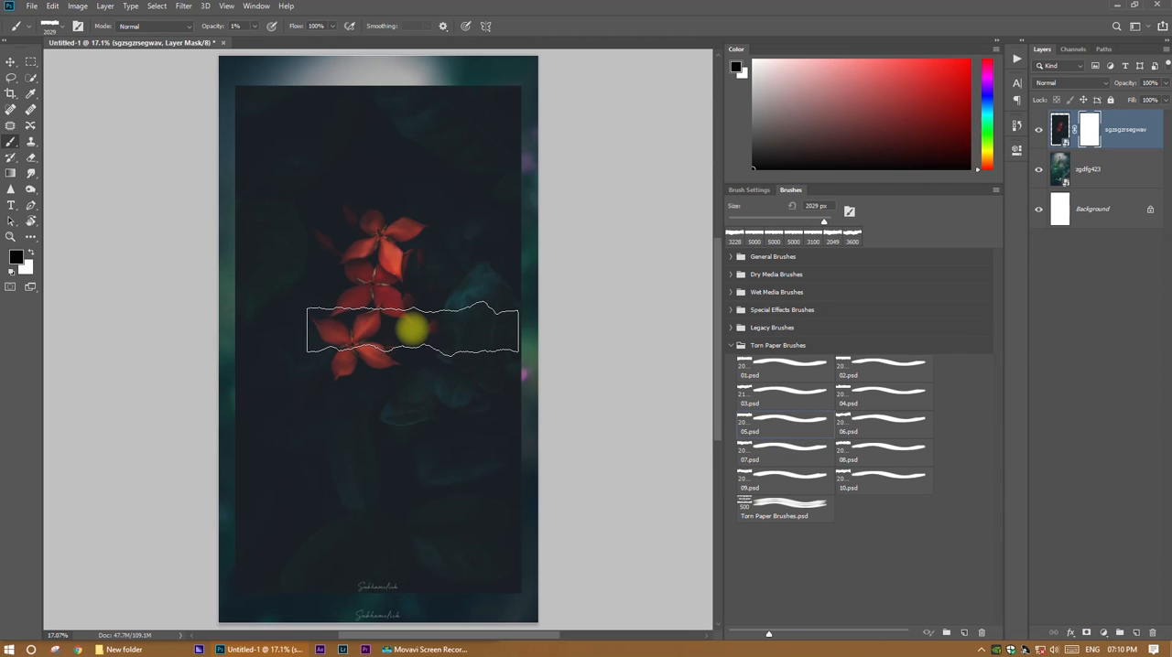
key("bracketright")
key("bracketright")
key("bracketright")
key("bracketright")
key("bracketright")
key("bracketright")
key("bracketright")
key("bracketright")
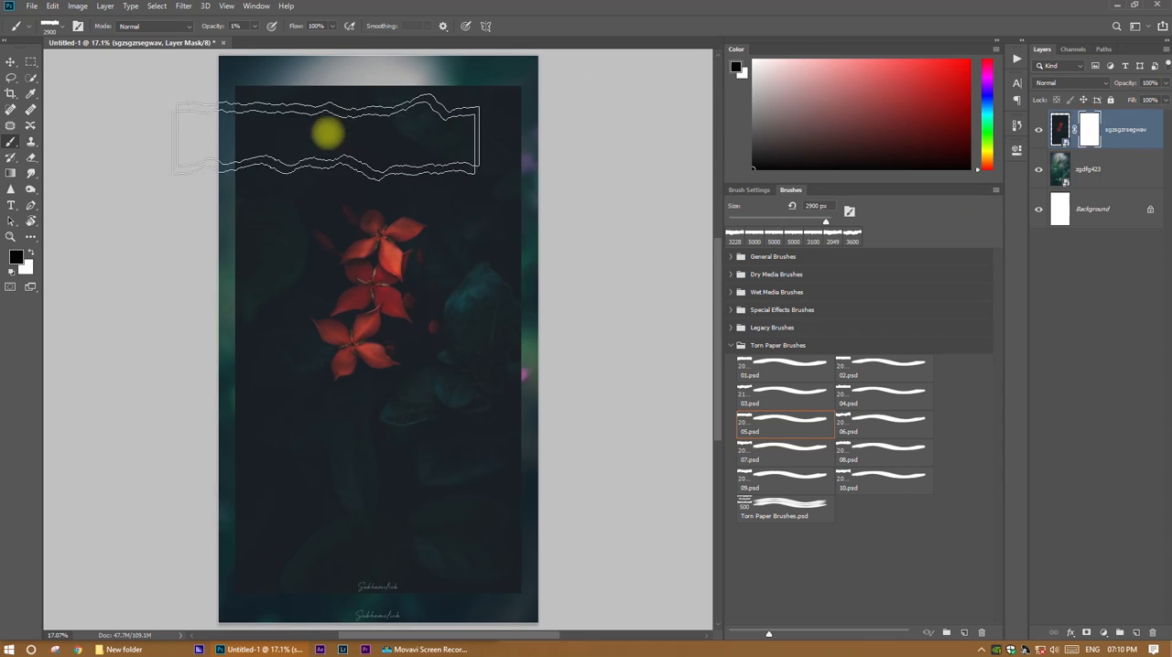
left_click(376, 89)
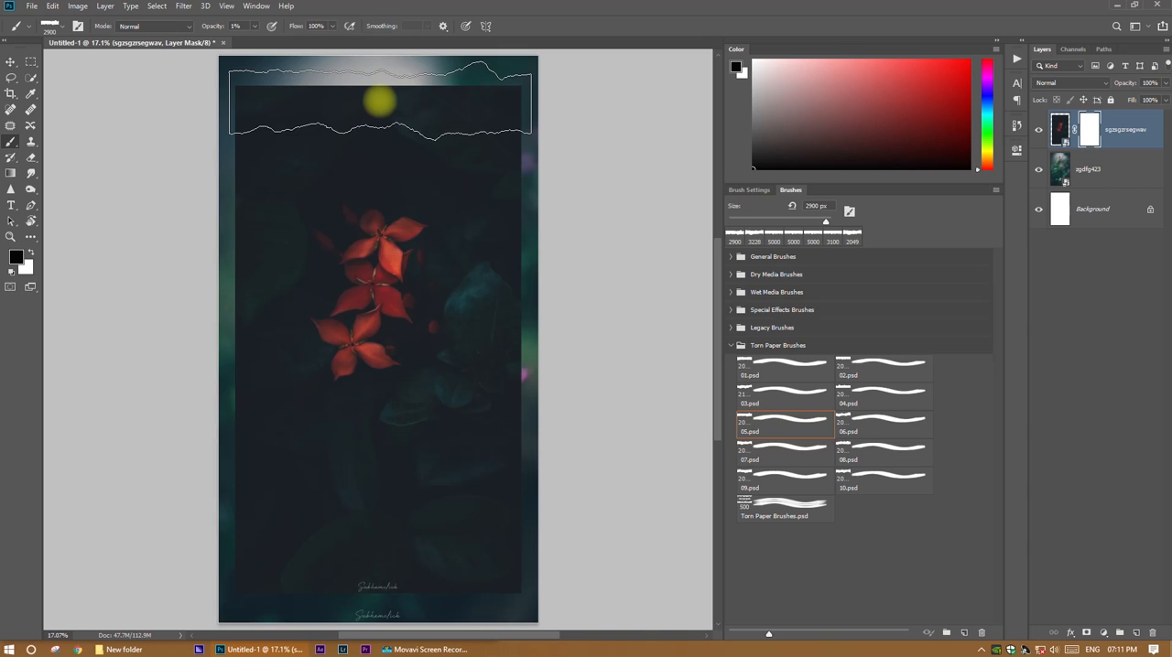
left_click_drag(209, 26, 311, 27)
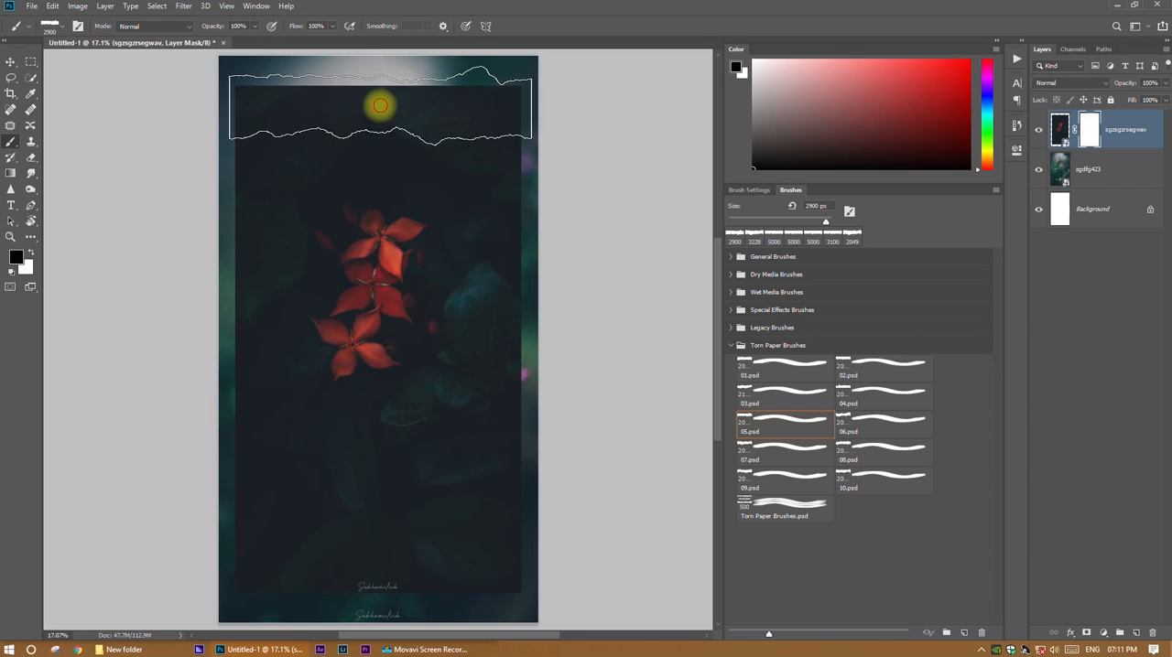
left_click(380, 105)
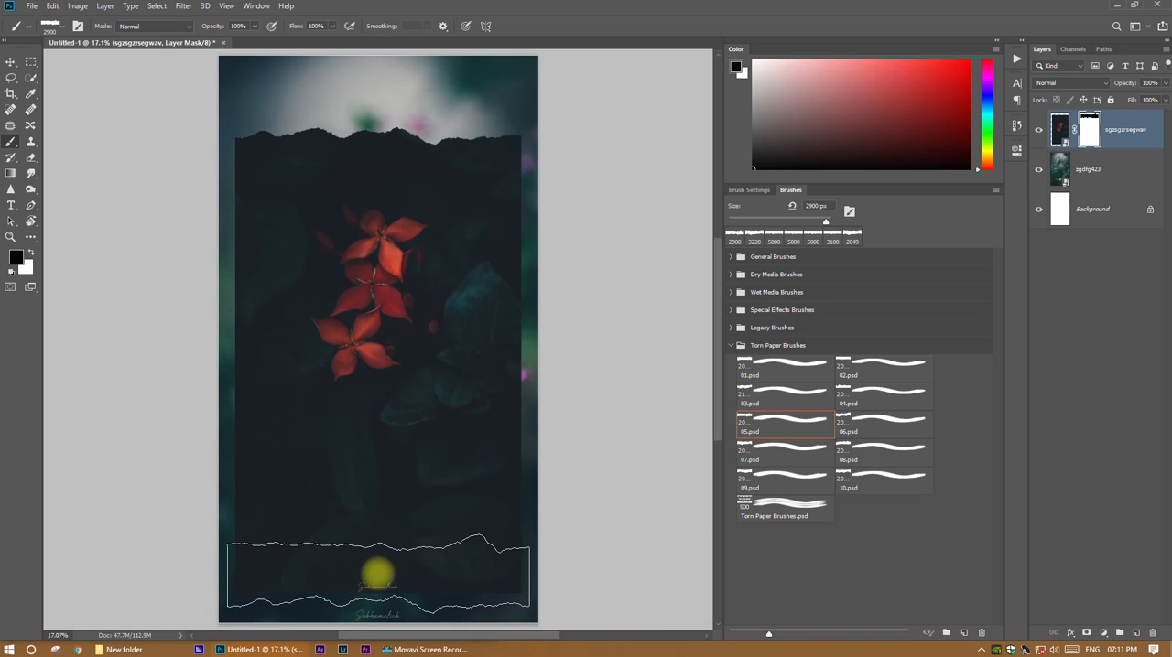
left_click(377, 573)
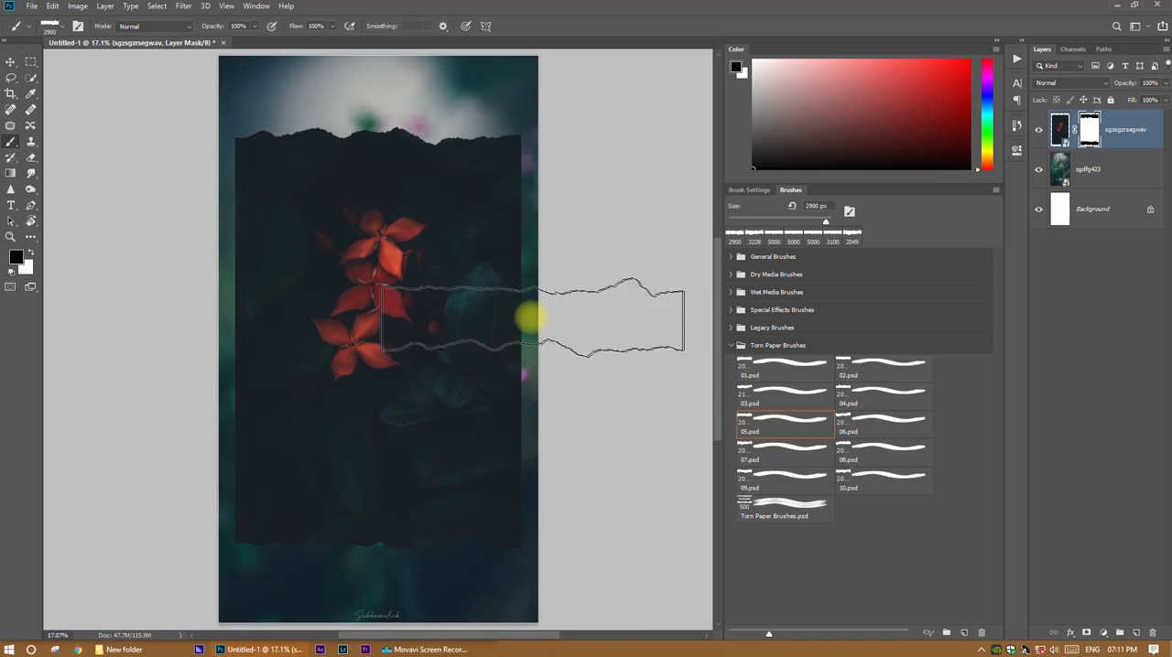
Mask torn edges along both long sides of the red flower photo with the brush turned vertical at 5000 px.
right_click(558, 304)
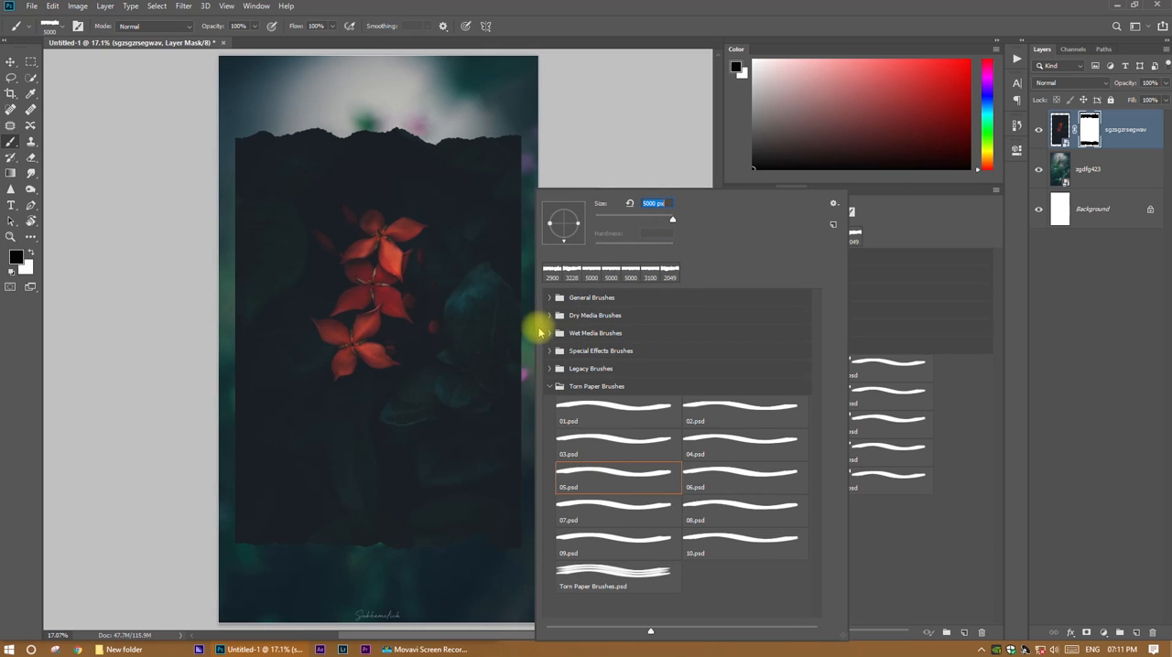
left_click(749, 36)
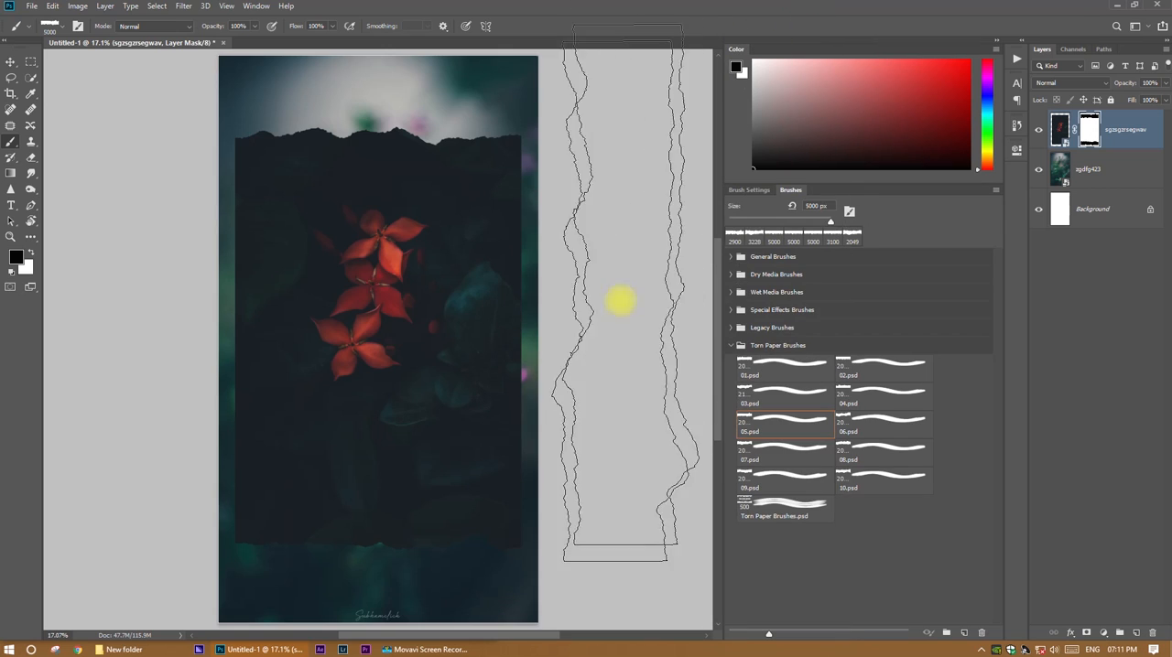
left_click(565, 331)
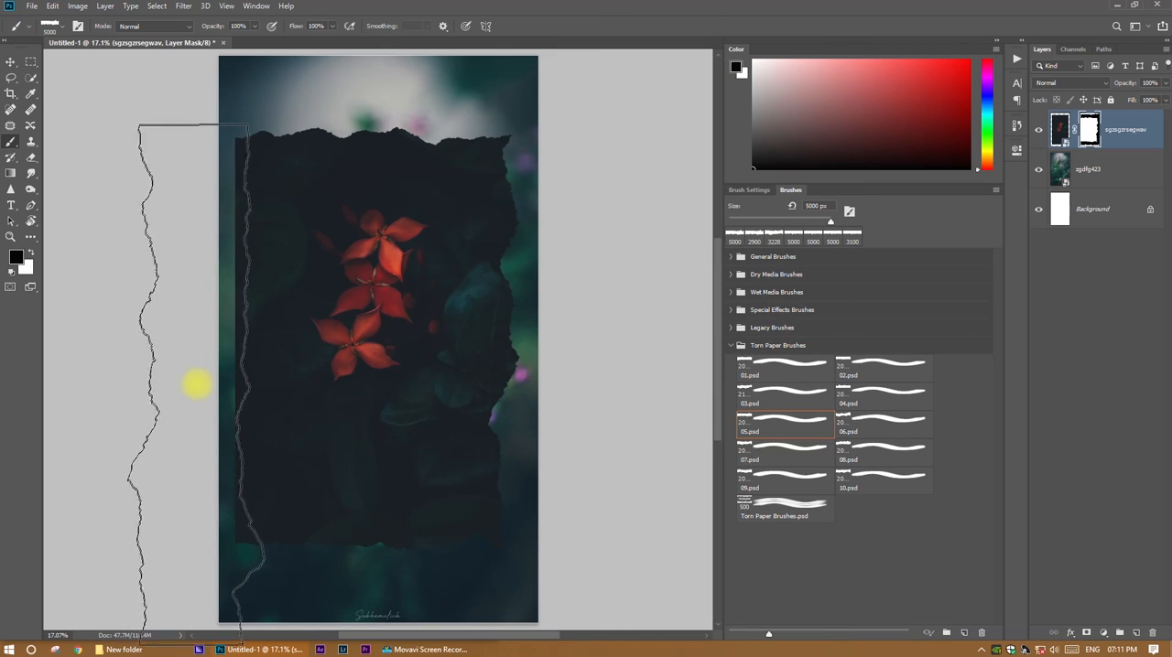
left_click(199, 382)
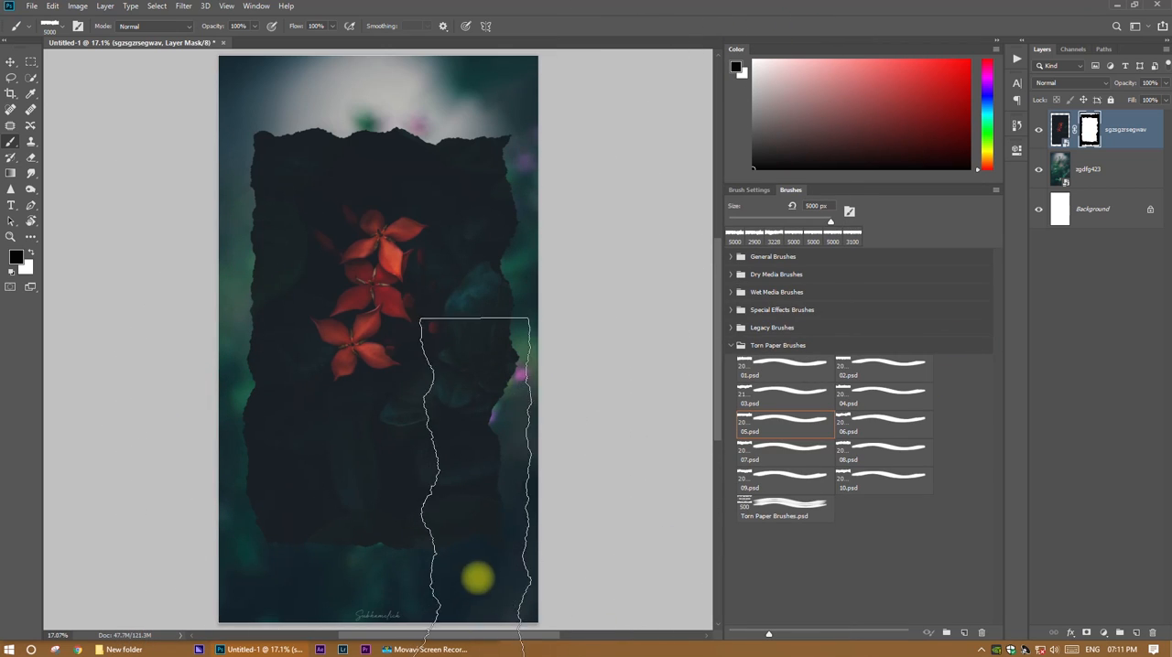
key("v")
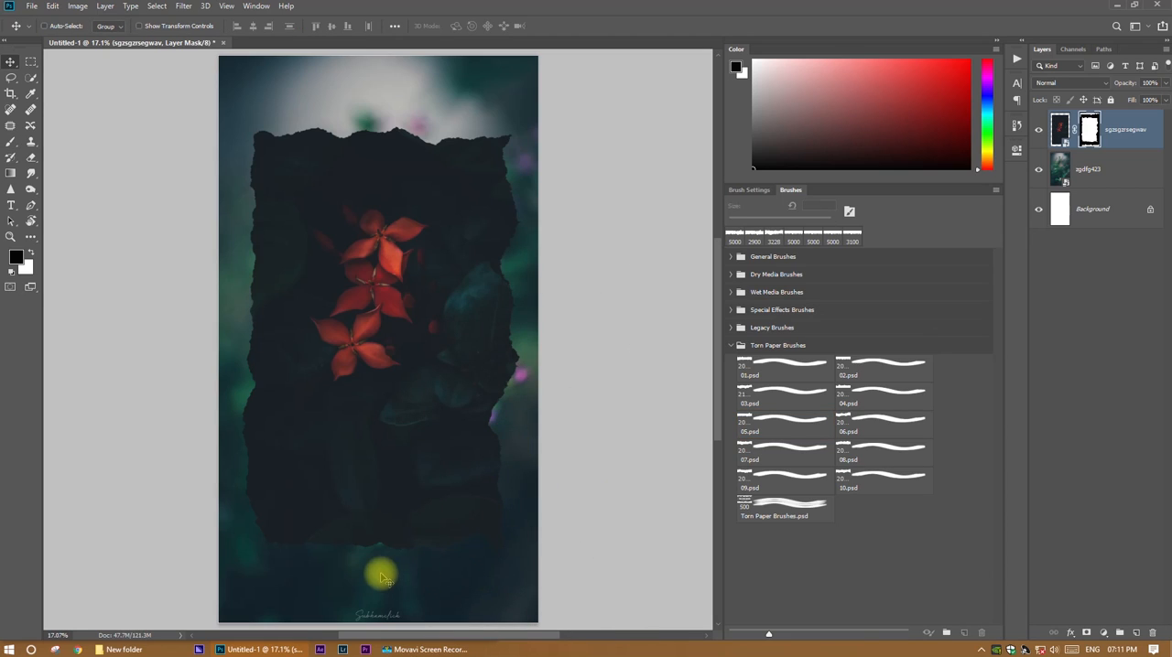
Add a Brightness/Contrast adjustment directly above the zgdfg423 photo and set its brightness to 78.
left_click(1112, 176)
left_click(1103, 633)
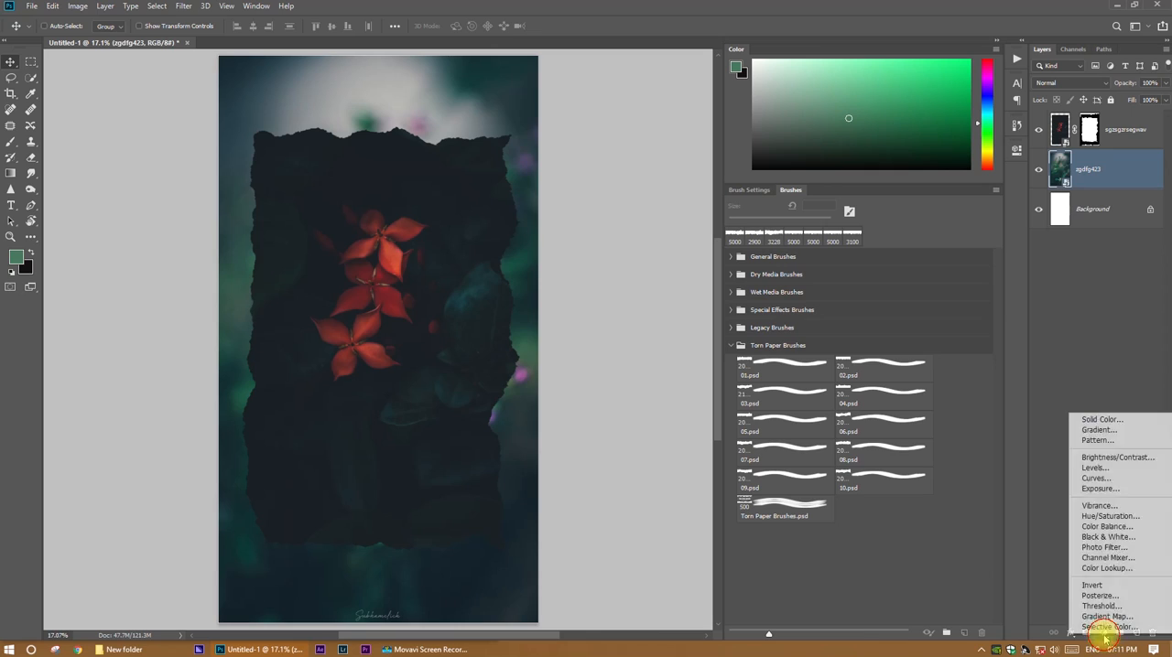
left_click(1123, 457)
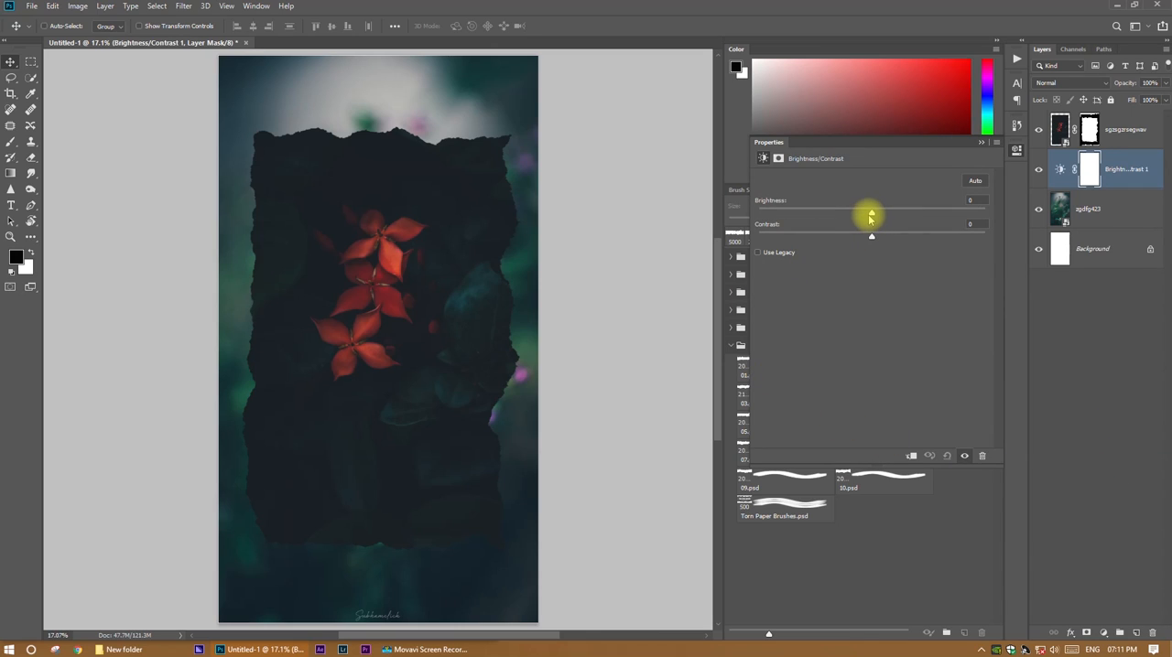
left_click_drag(872, 215, 927, 210)
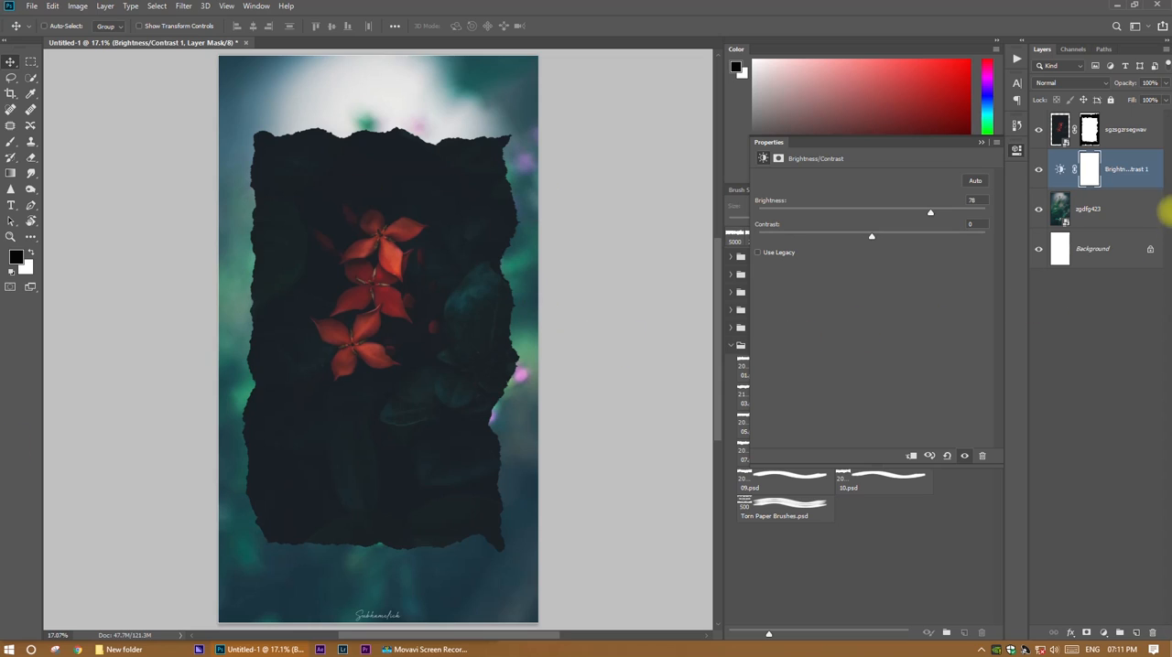
left_click(1094, 275)
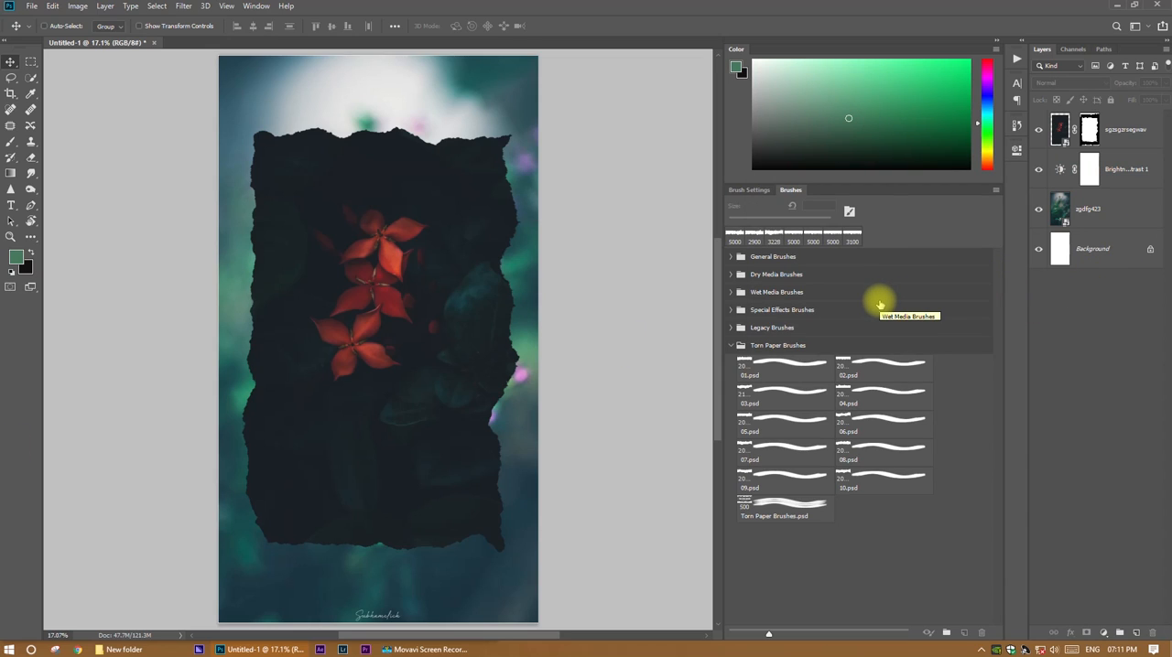
Export the design as a 1080 x 1920 JPG at 100% quality into the rain story folder as Untitled-2.
key("ctrl+alt+shift+w")
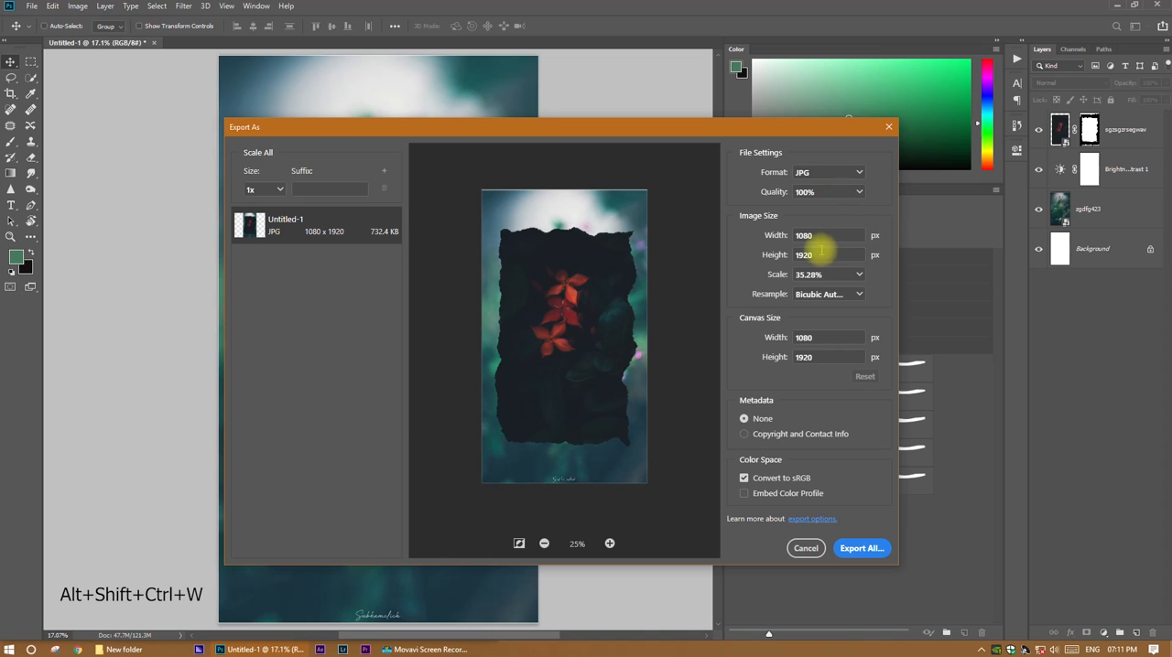
left_click(866, 549)
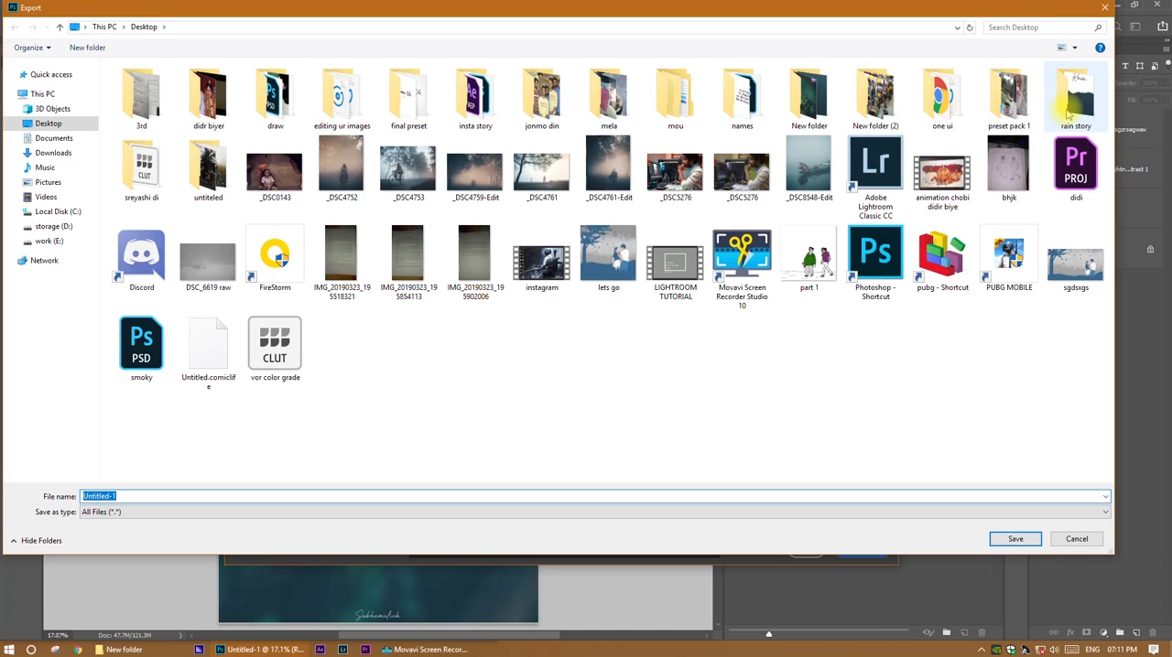
double_click(1068, 112)
left_click(1023, 539)
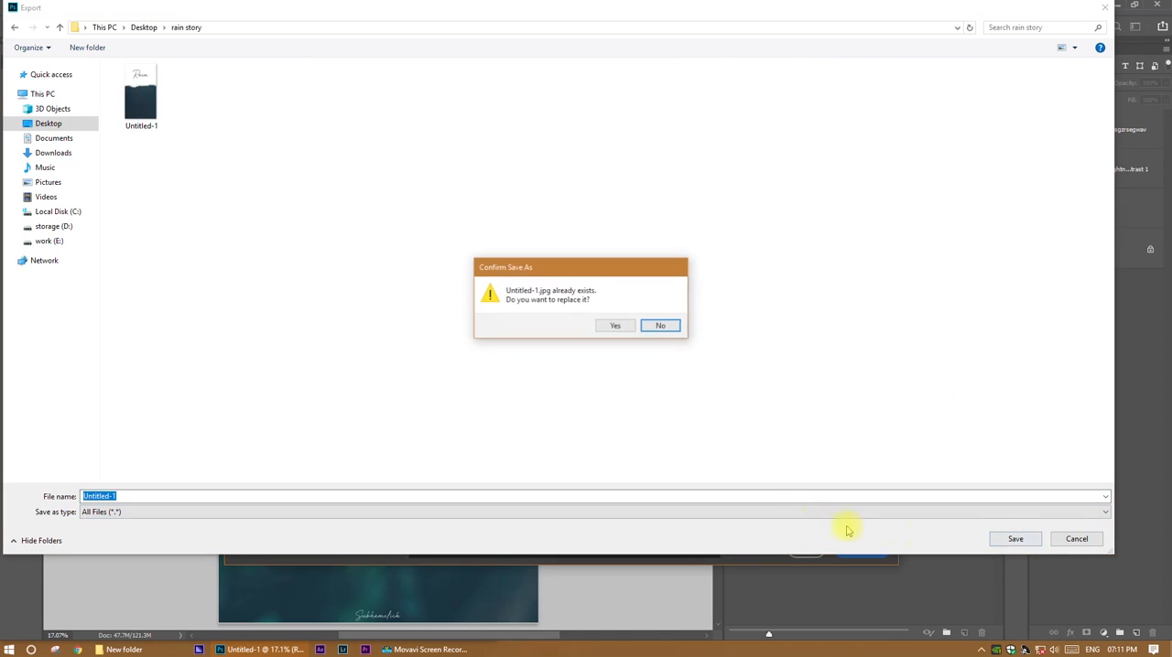
left_click(658, 326)
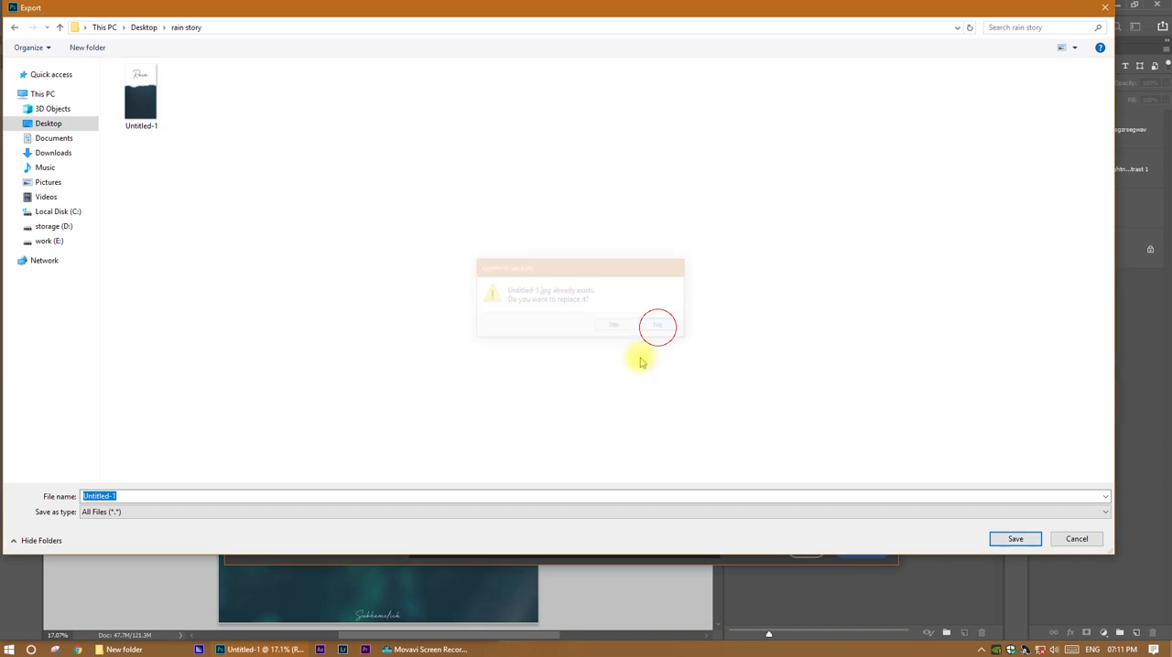
left_click(196, 496)
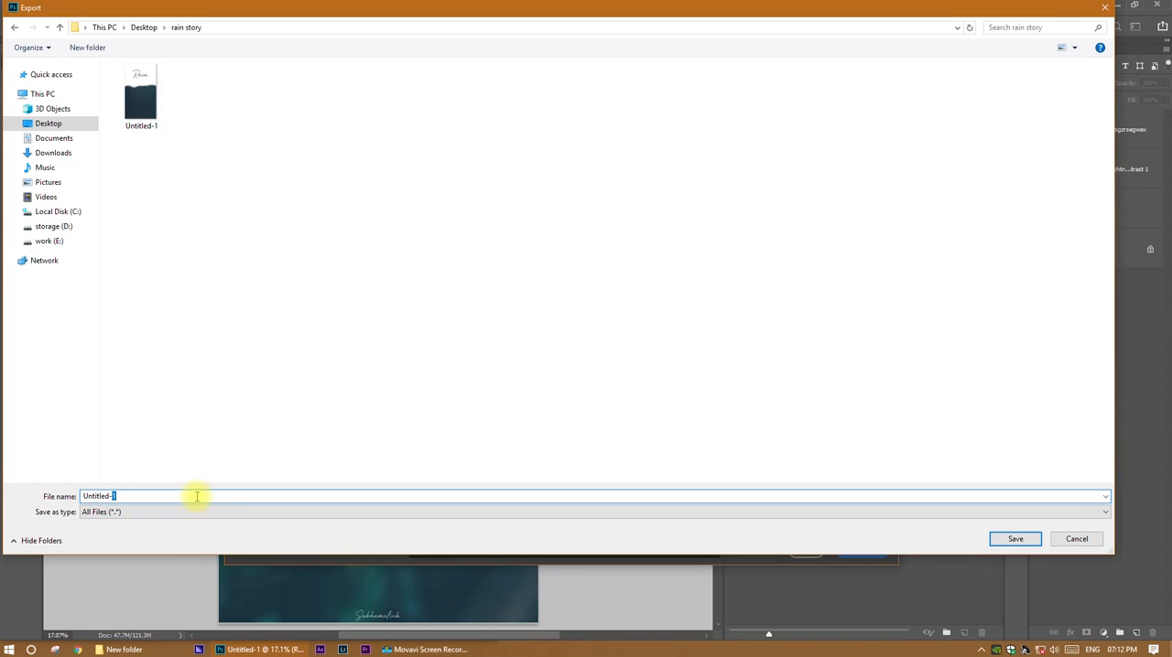
left_click(1016, 541)
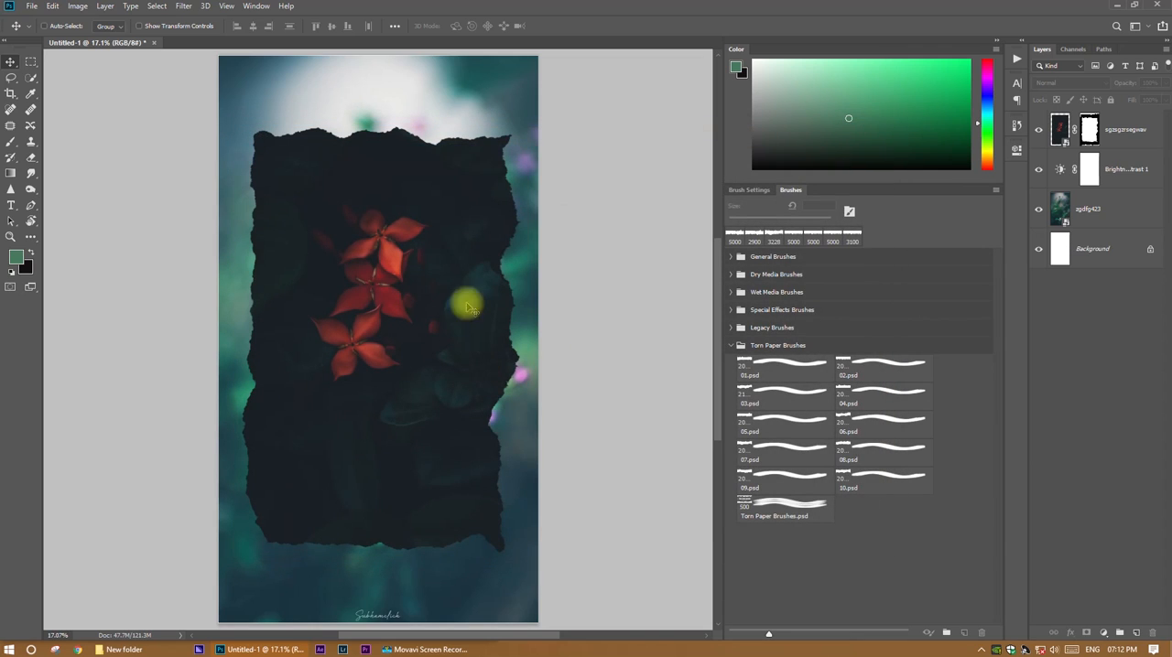
Delete the red flower photo, the Brightness/Contrast adjustment and the zgdfg423 photo layers, leaving only the white background.
left_click(1105, 211)
left_click(1123, 131, "shift")
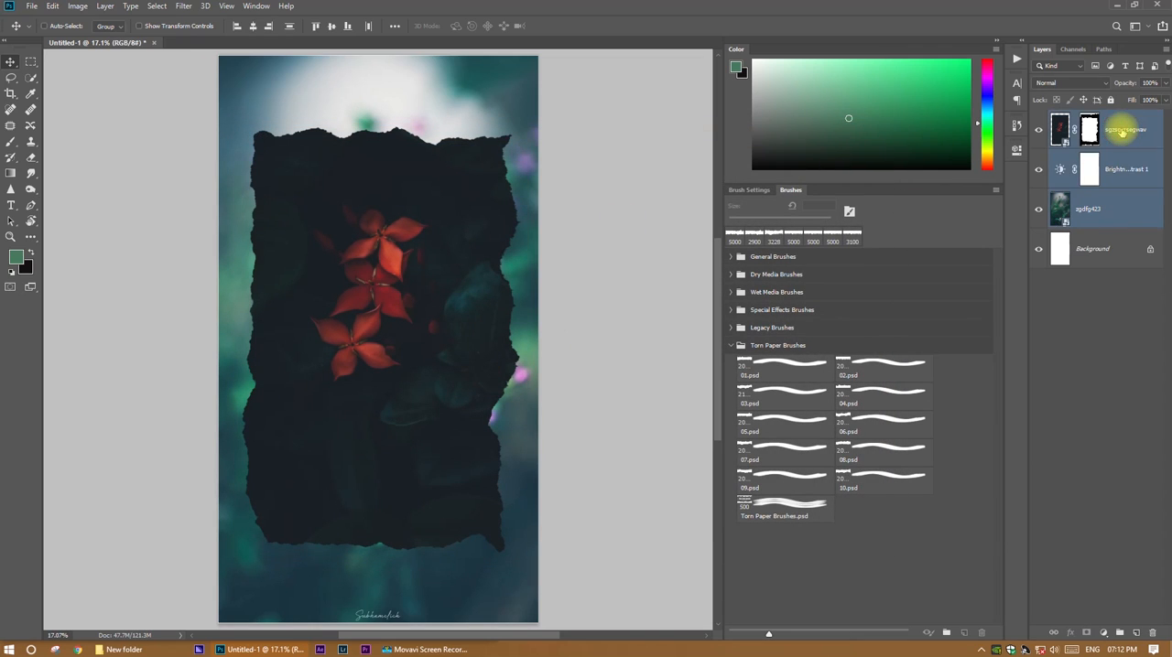
key("Delete")
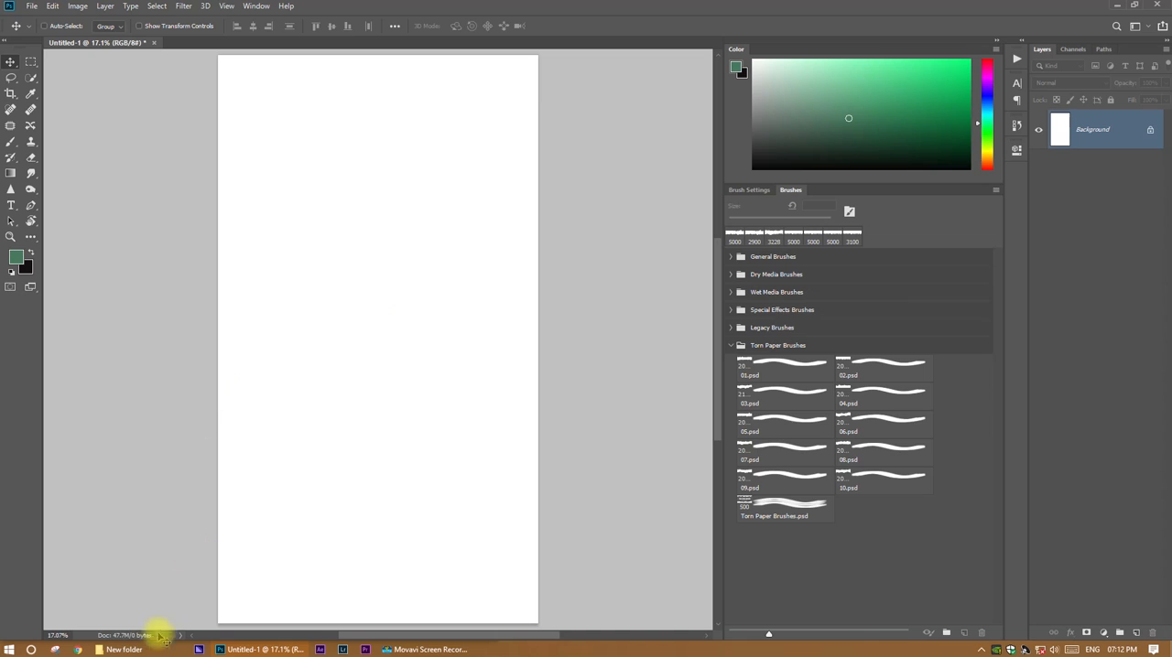
Place the photo zgregdzvg - Copy scaled to 114.26% at full canvas width, shifted down to leave a white strip above.
left_click(135, 649)
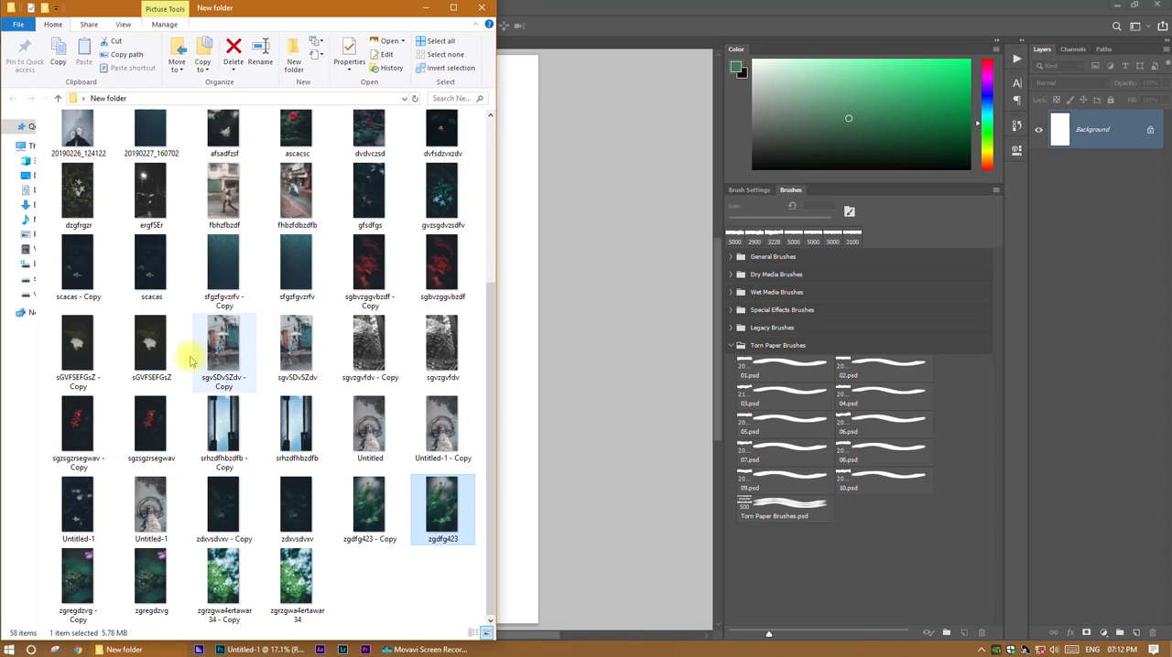
left_click_drag(90, 590, 522, 494)
left_click_drag(458, 320, 456, 450)
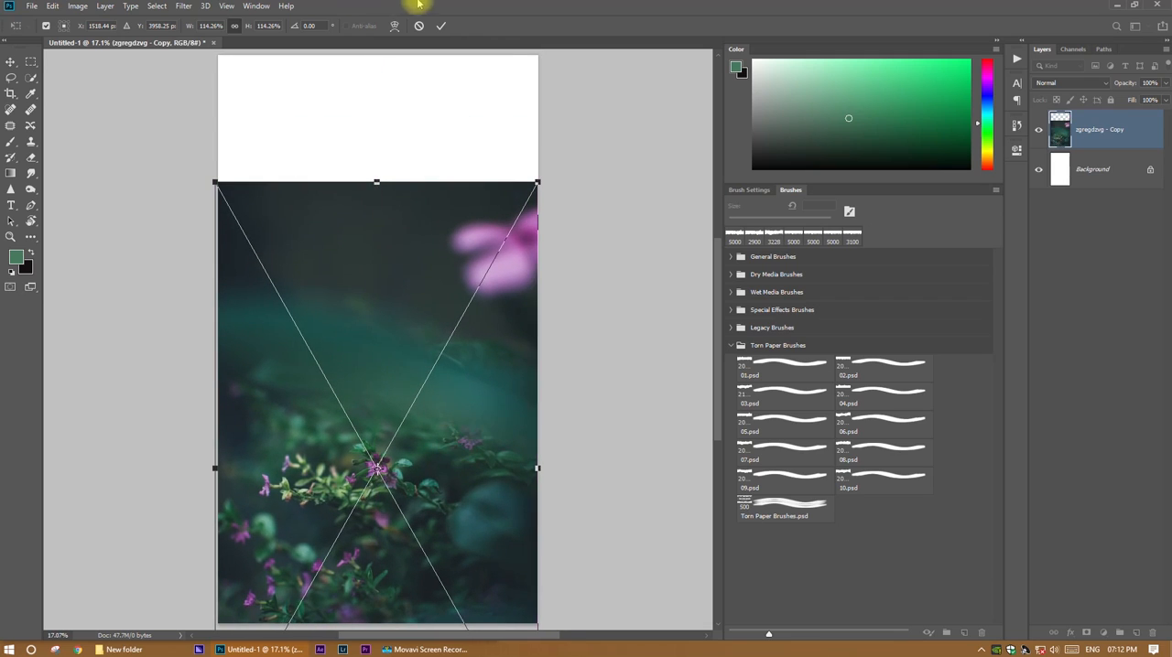
left_click(441, 29)
Place the photo zgdfg423 - Copy scaled to 115.36% and shift it up to cover the upper part of the canvas.
left_click(163, 646)
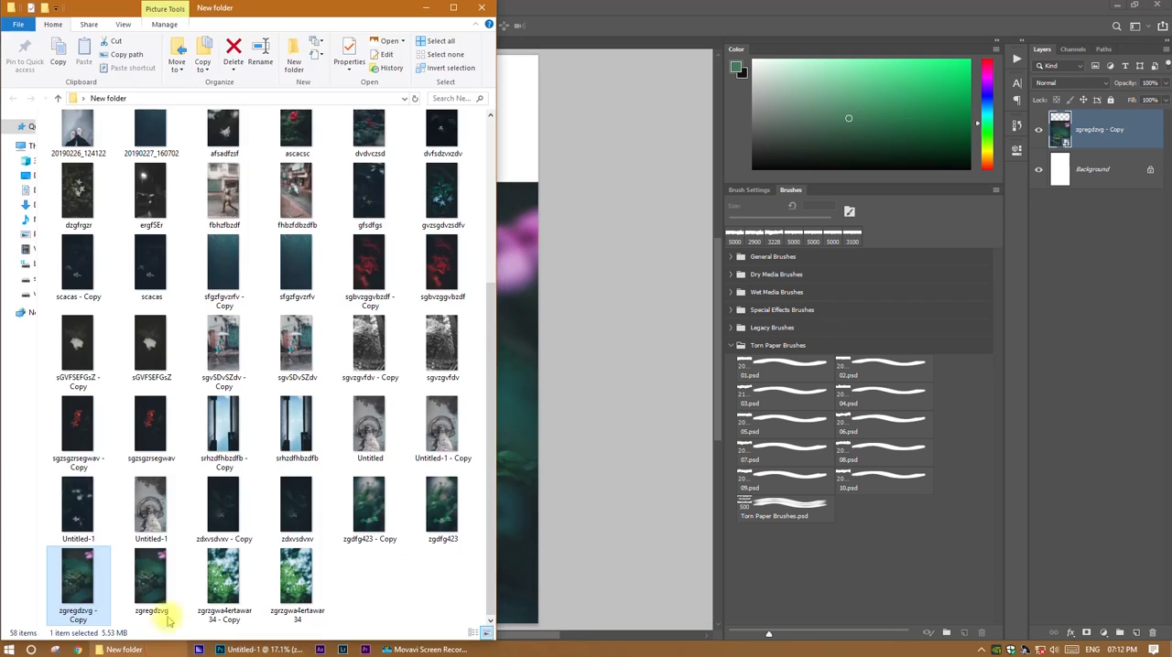
left_click_drag(385, 494, 518, 287)
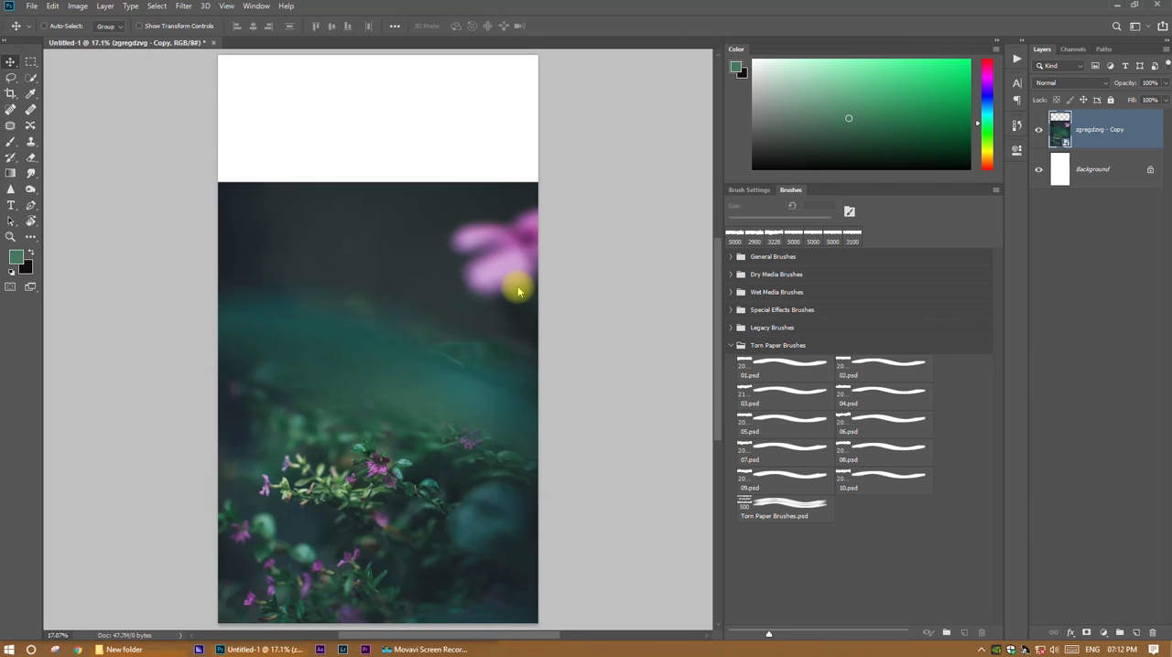
left_click_drag(517, 589, 537, 614)
left_click_drag(403, 513, 403, 301)
left_click_drag(536, 385, 538, 390)
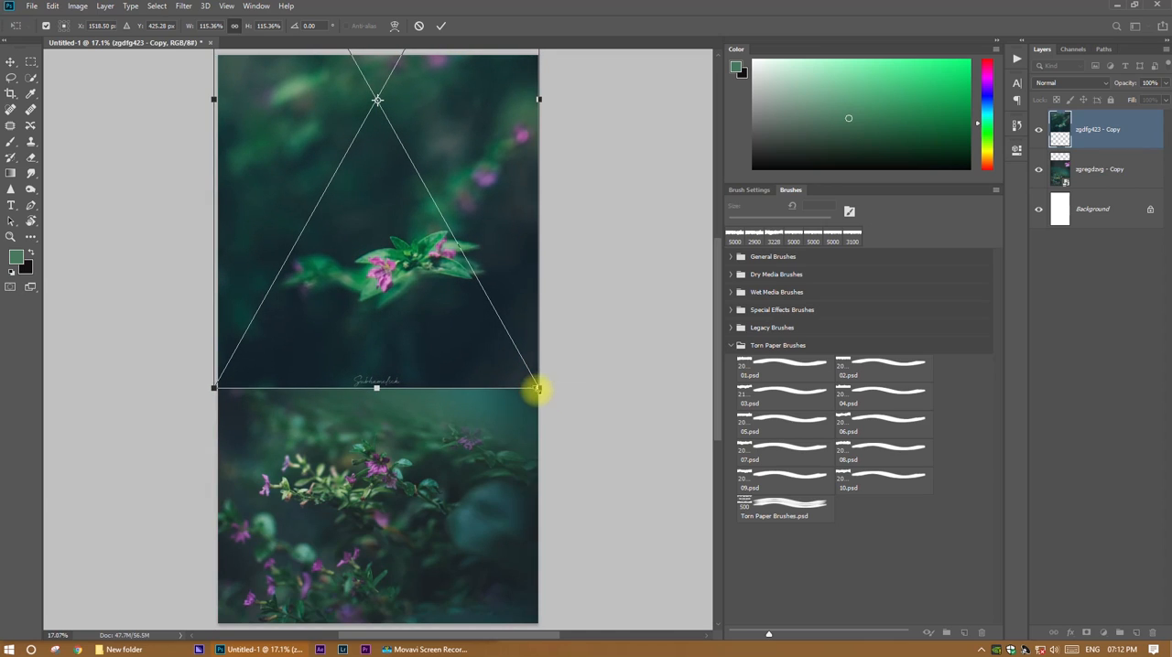
left_click(438, 26)
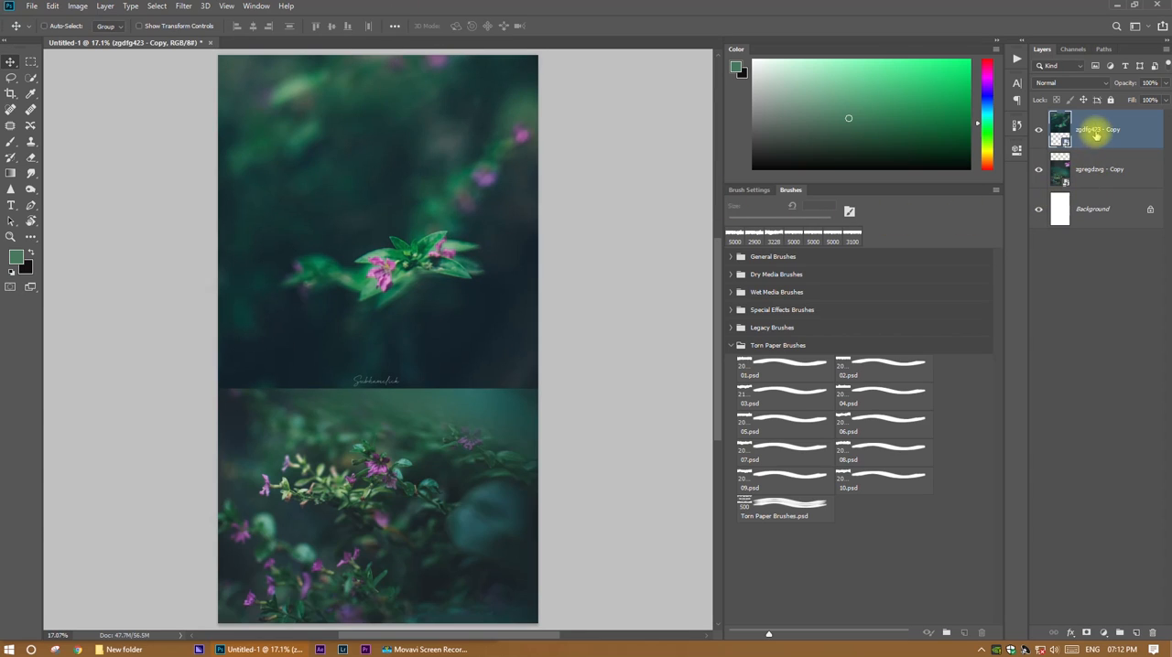
Mask the lower end of the zgdfg423 - Copy photo with torn paper brush 05.psd in black at 5000 px, tilted slightly downhill.
left_click(1086, 633)
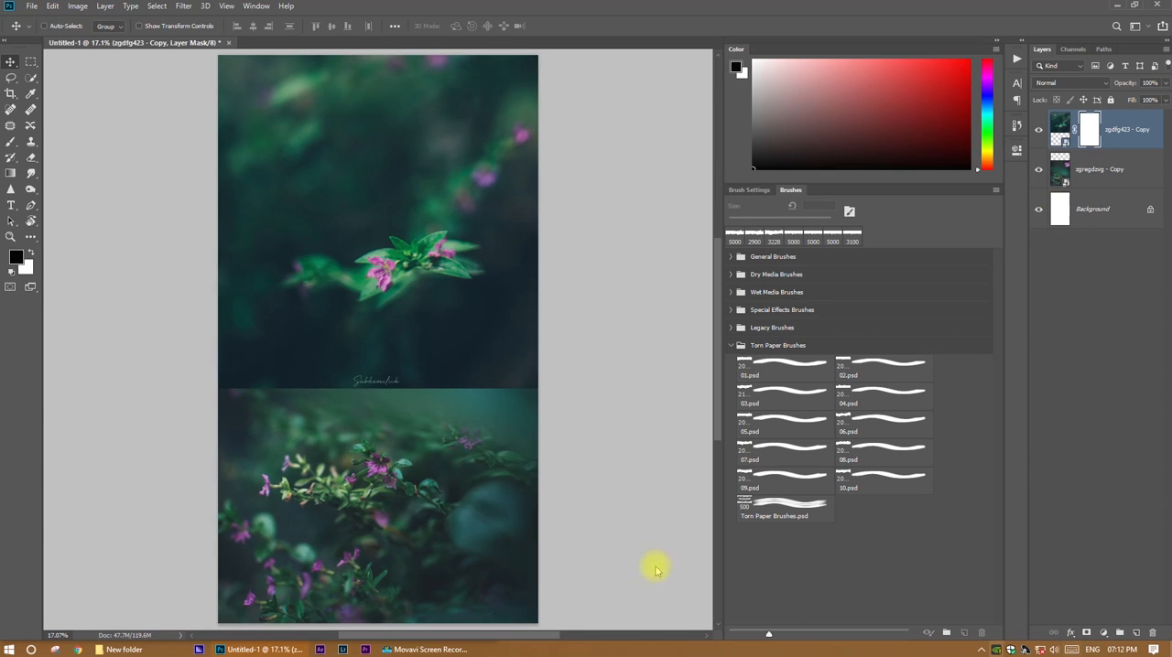
key("b")
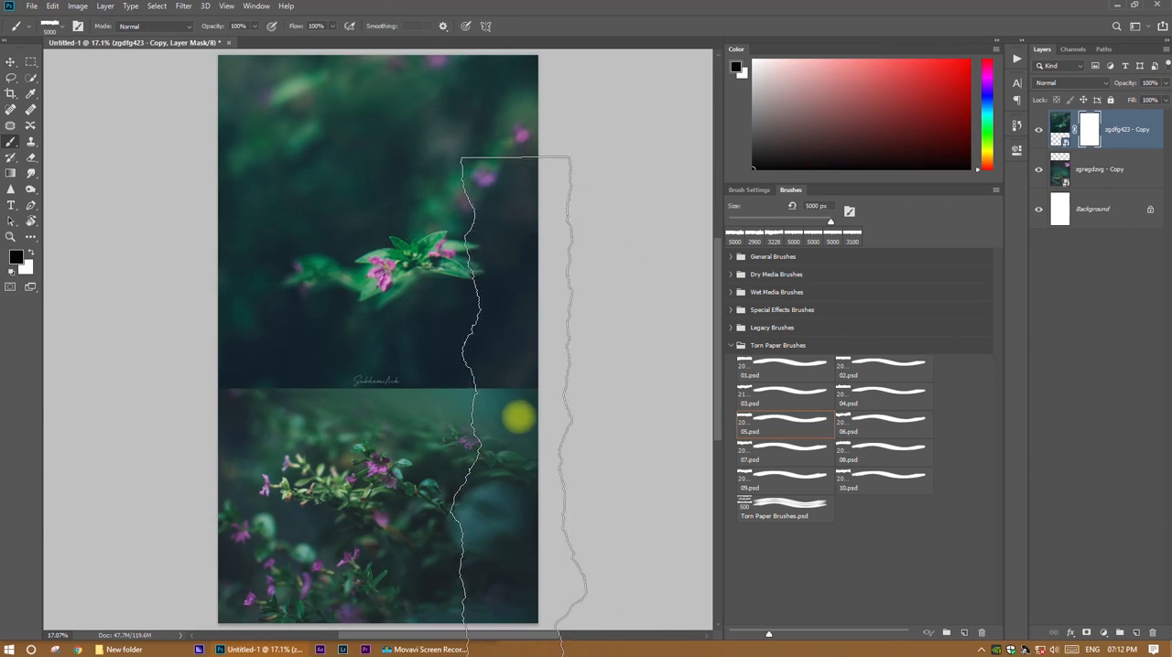
right_click(446, 355)
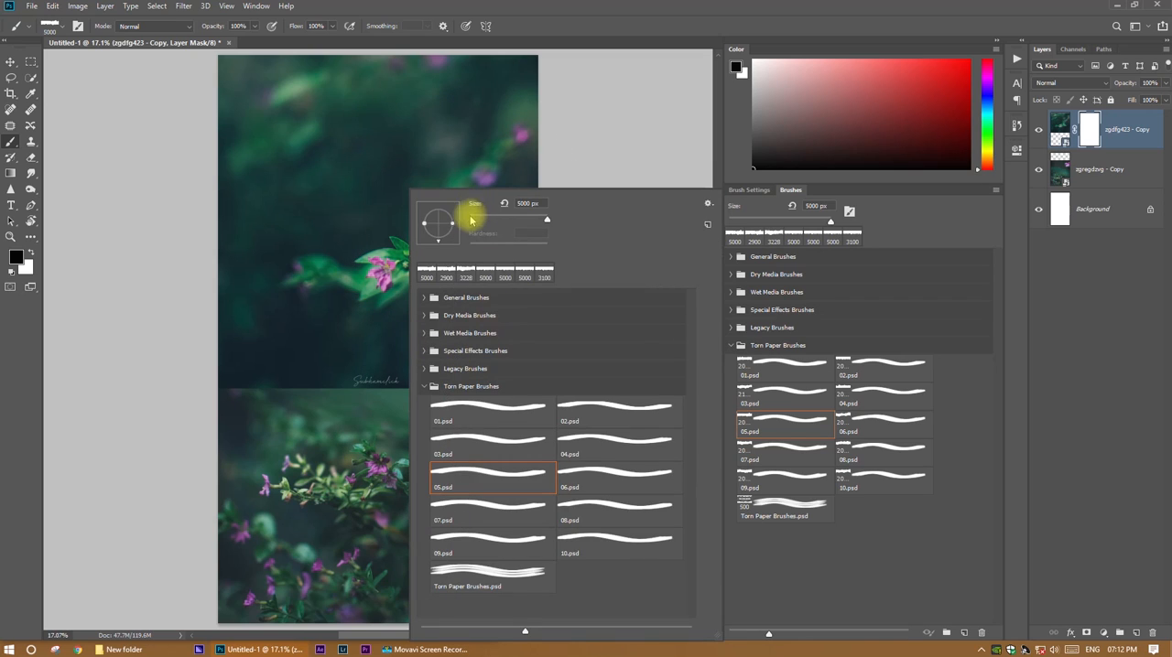
left_click_drag(450, 223, 446, 234)
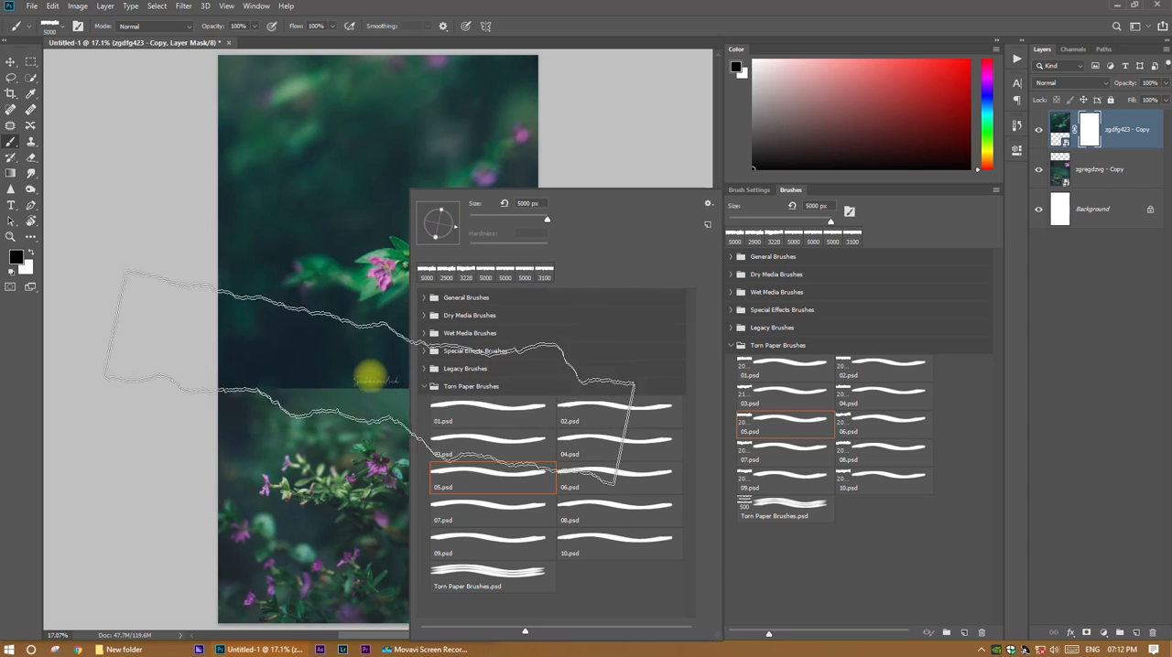
left_click(380, 389)
left_click(379, 380)
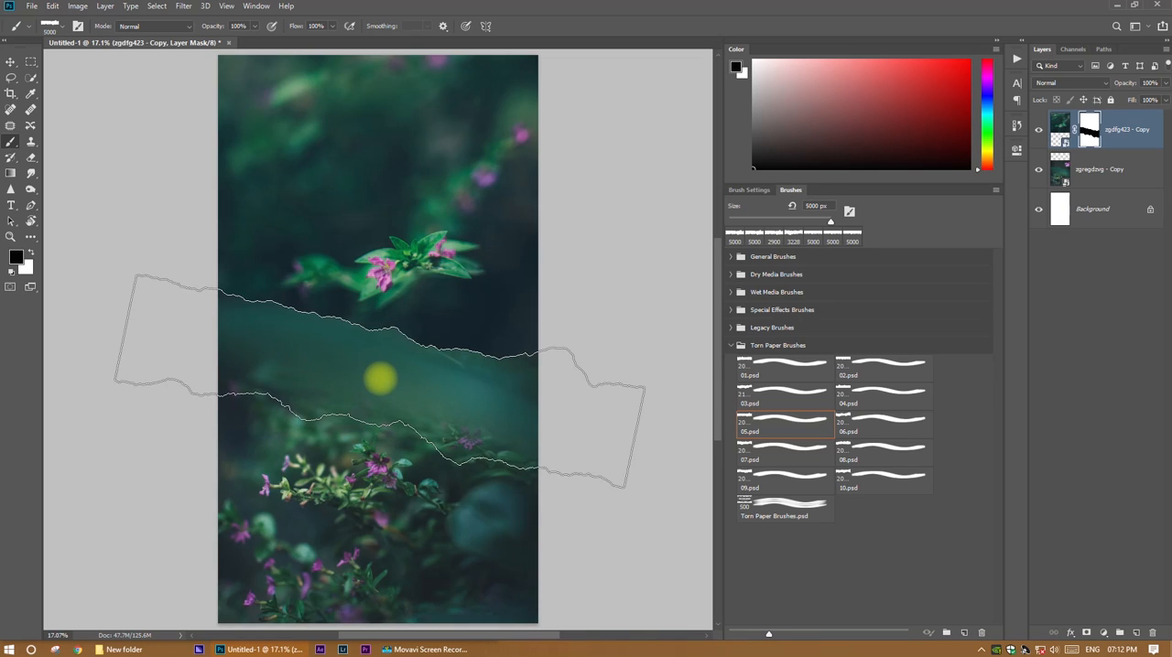
Mask the zgregdzvg - Copy photo with the same tilted torn brush, leaving a white torn strip between the two photos.
left_click(1086, 169)
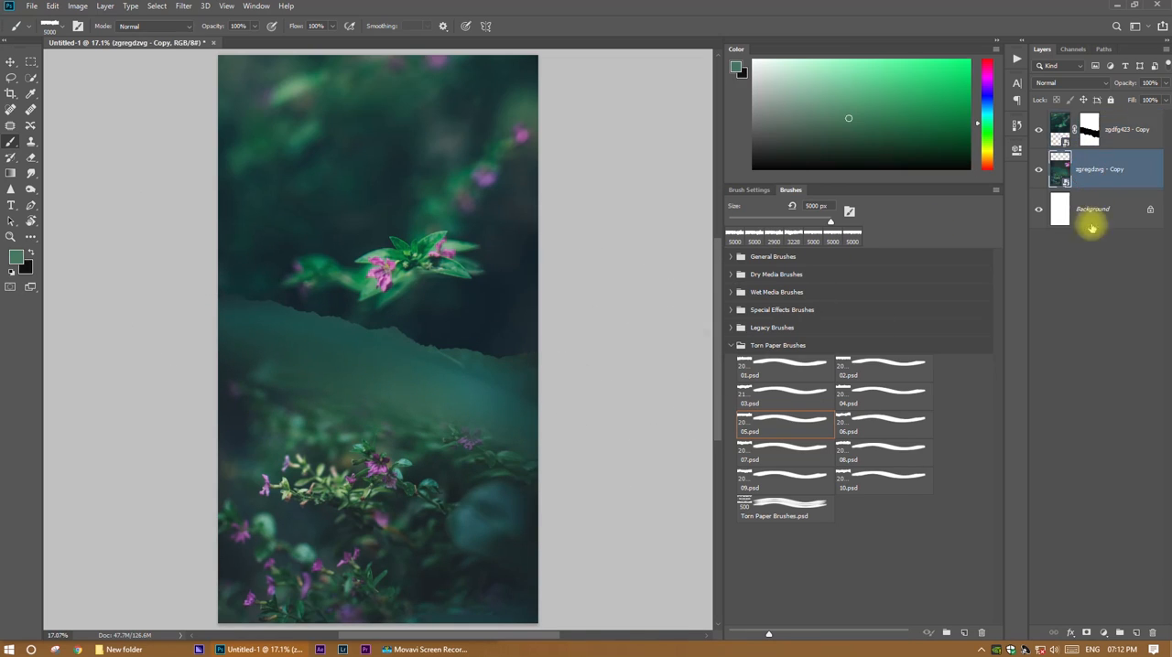
left_click(1086, 632)
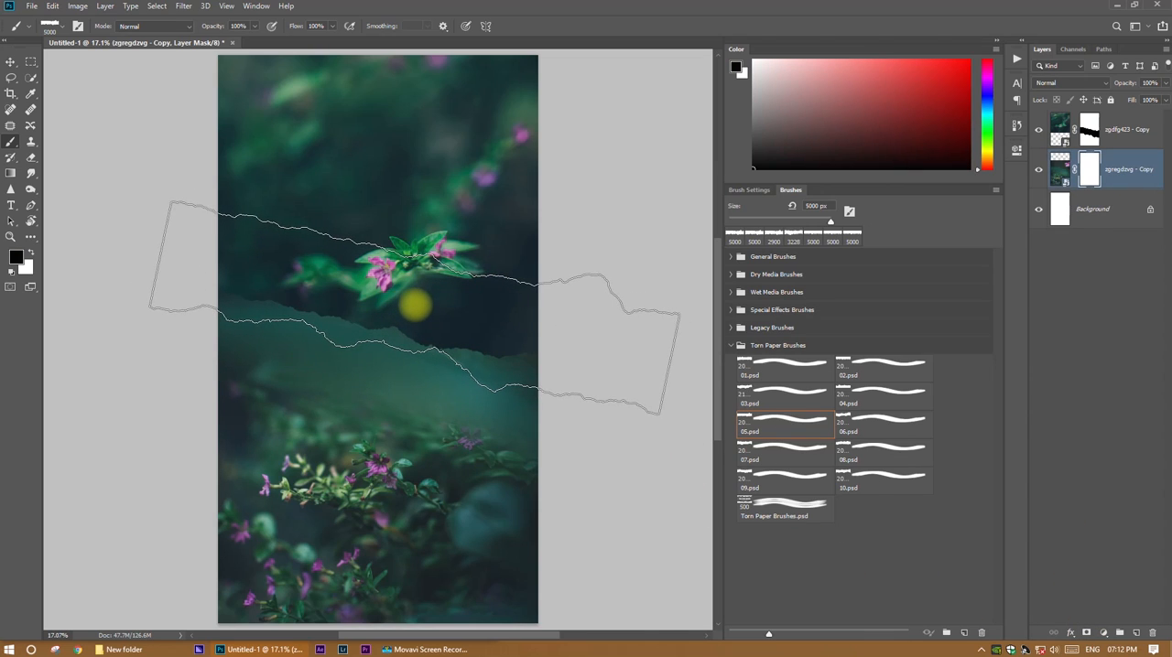
left_click(430, 310)
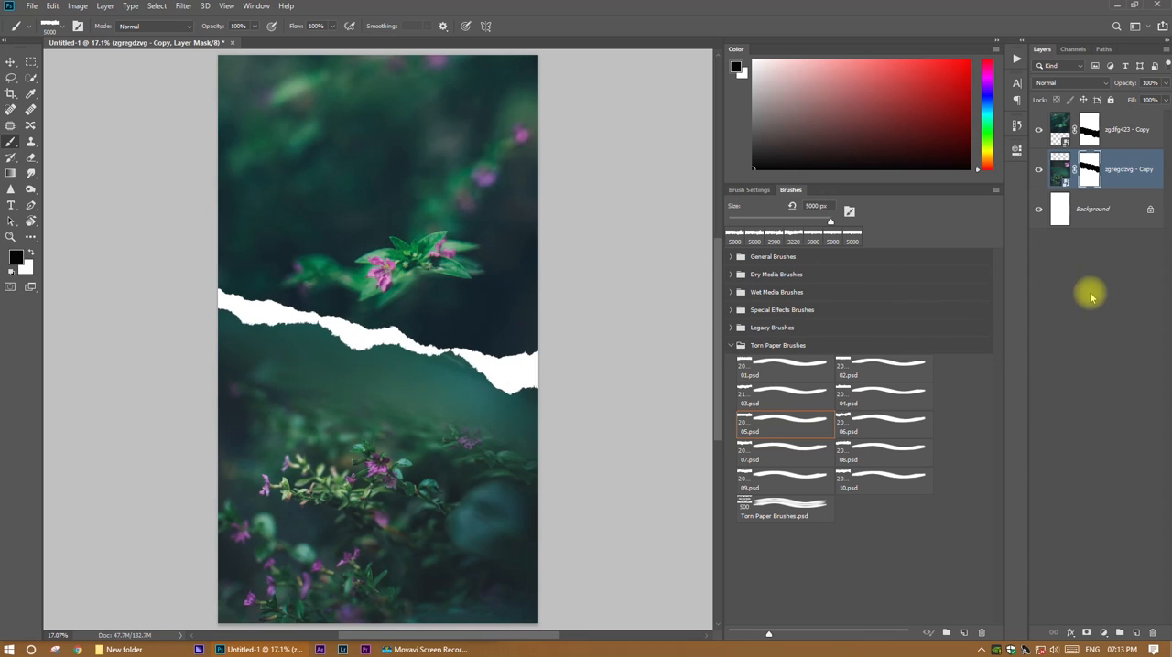
left_click(1094, 210)
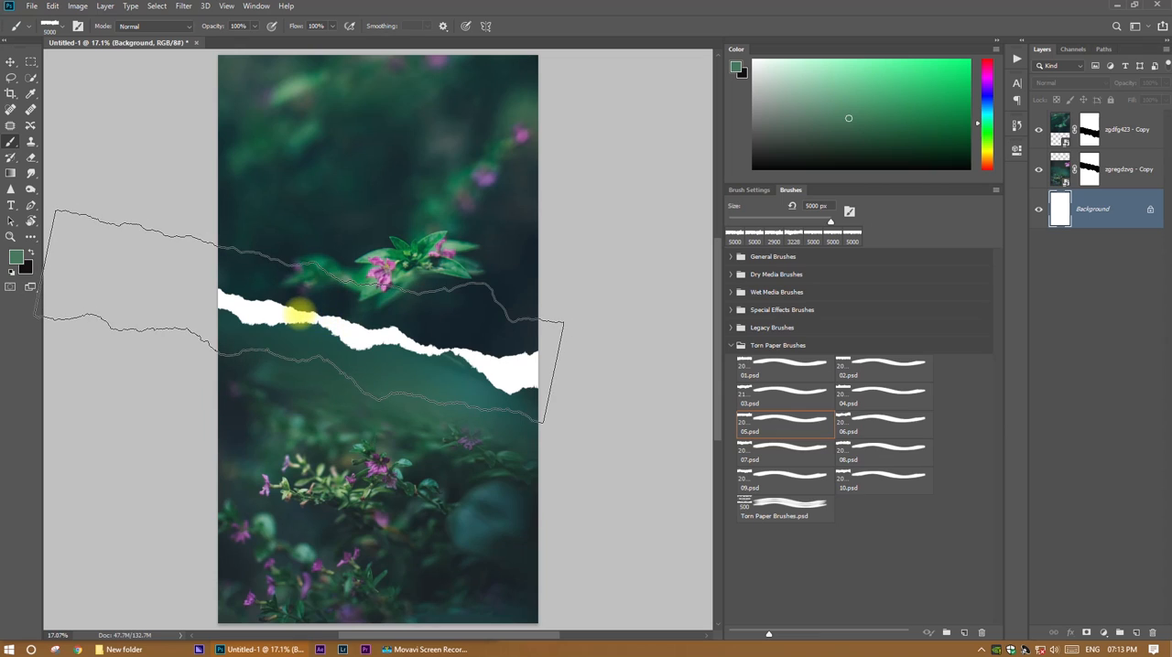
key("v")
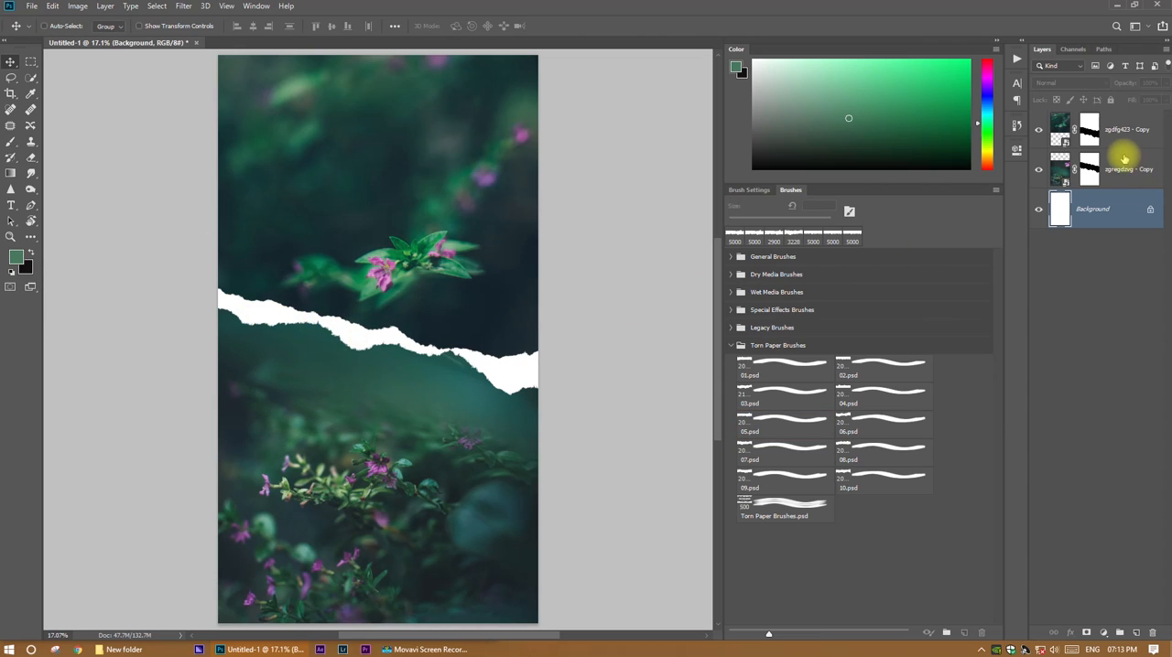
key("b")
key("v")
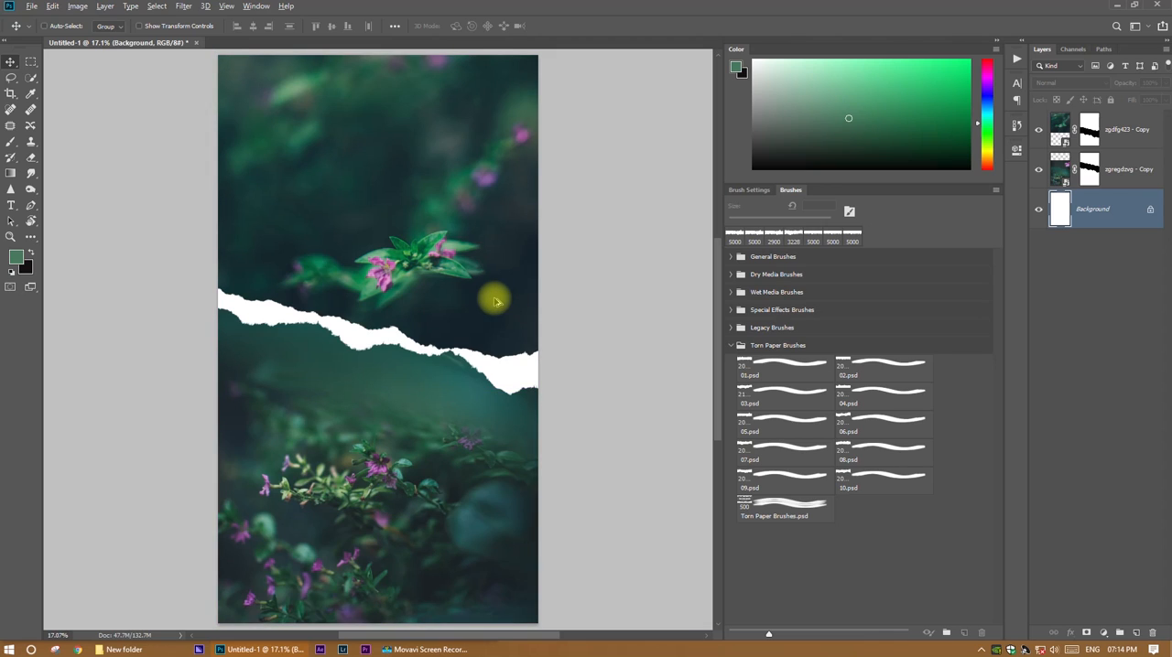
Export the split torn-paper design as a 1080 x 1920 JPG into the rain story folder as Untitled-3.
key("ctrl+alt+shift+w")
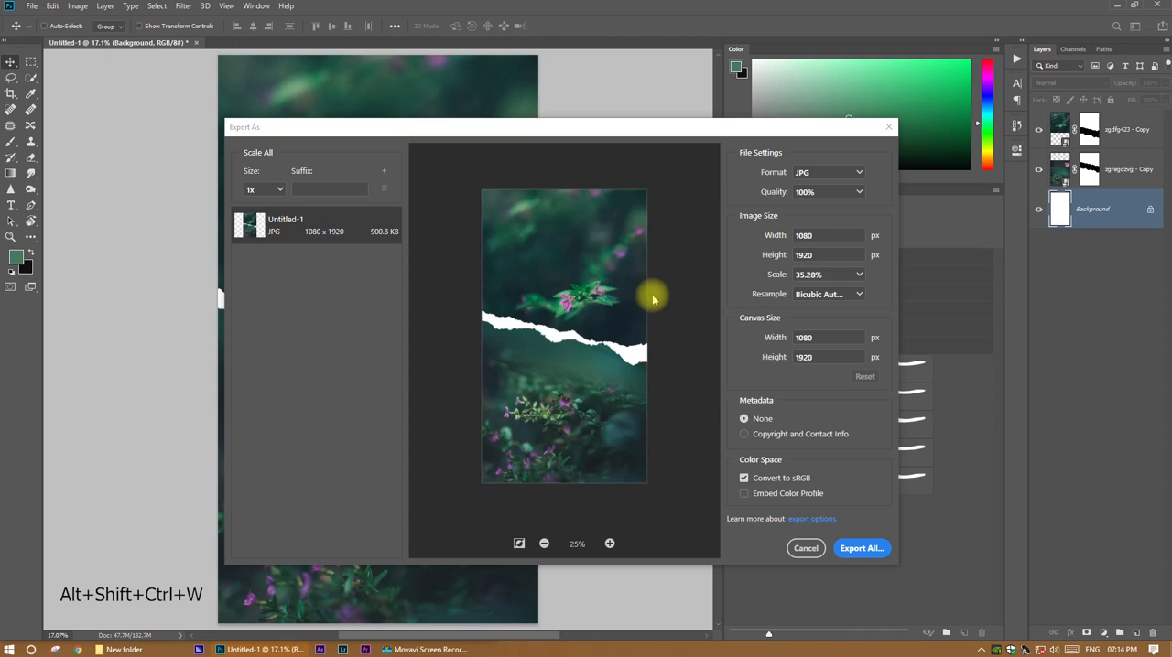
left_click(861, 548)
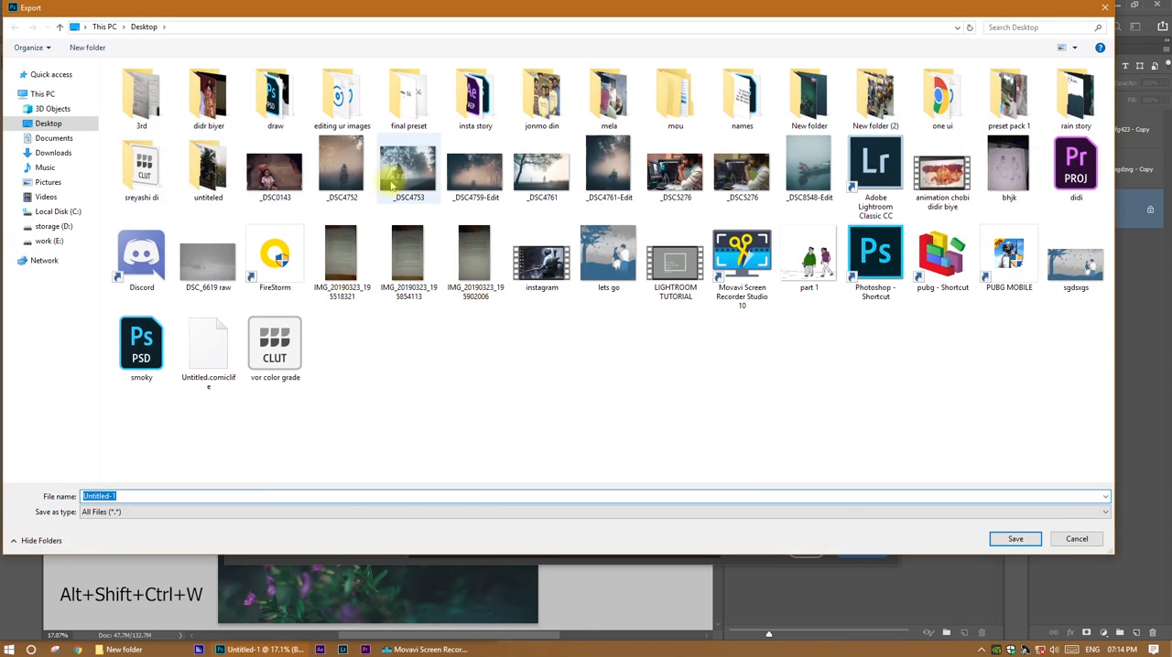
double_click(1073, 96)
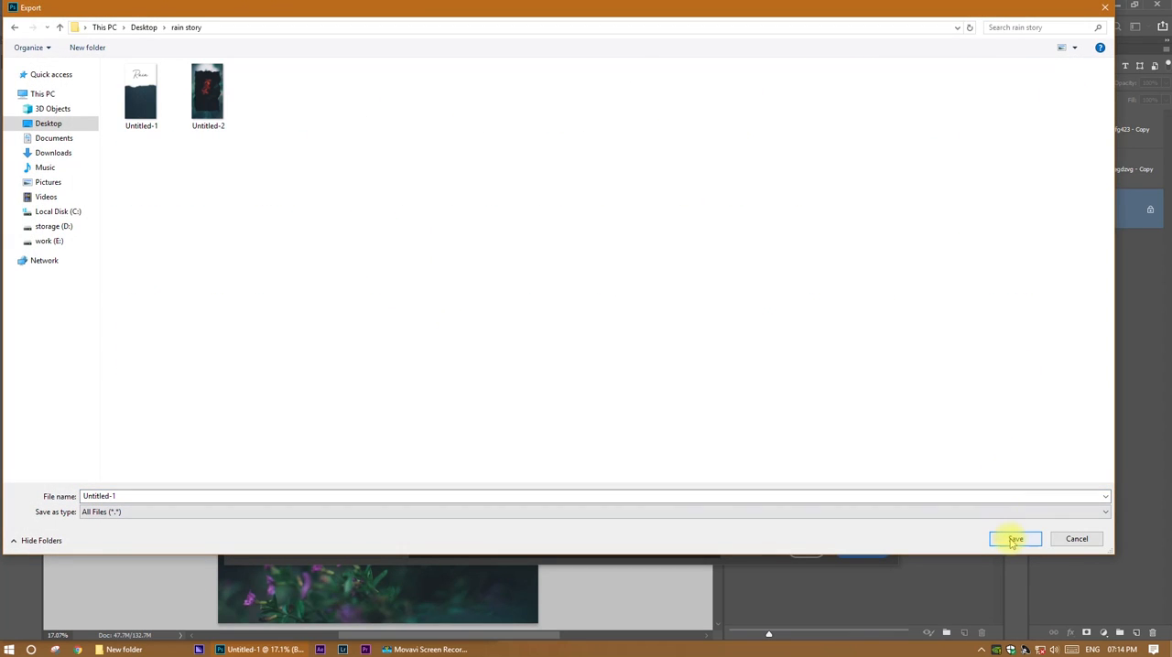
double_click(214, 497)
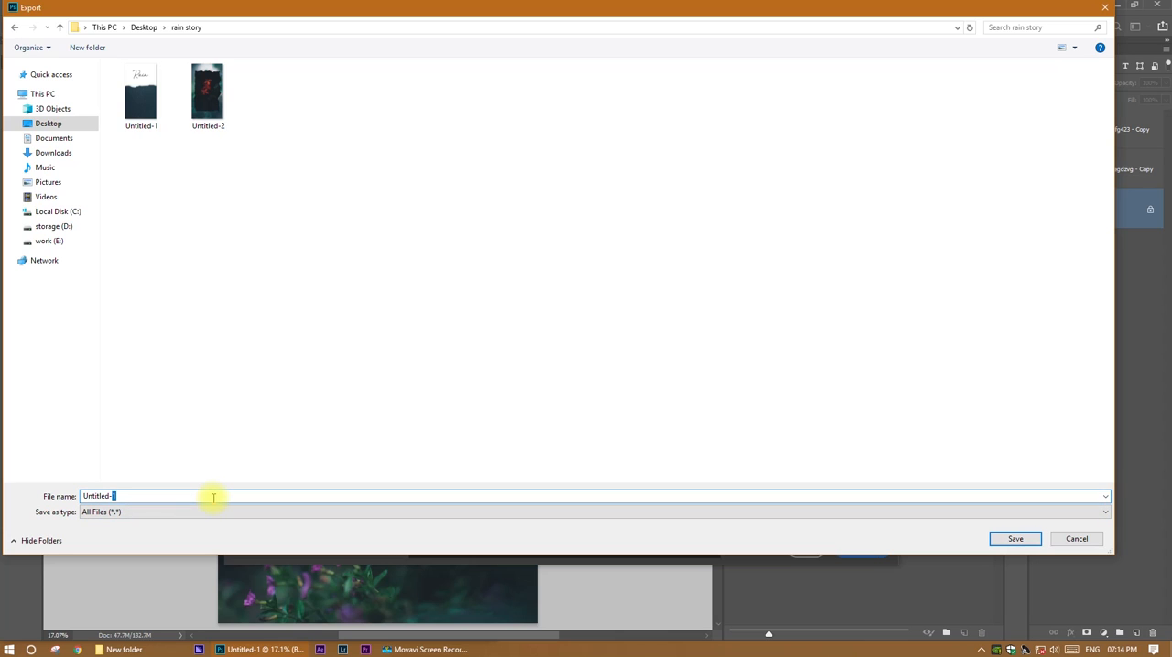
type("3")
left_click(1015, 538)
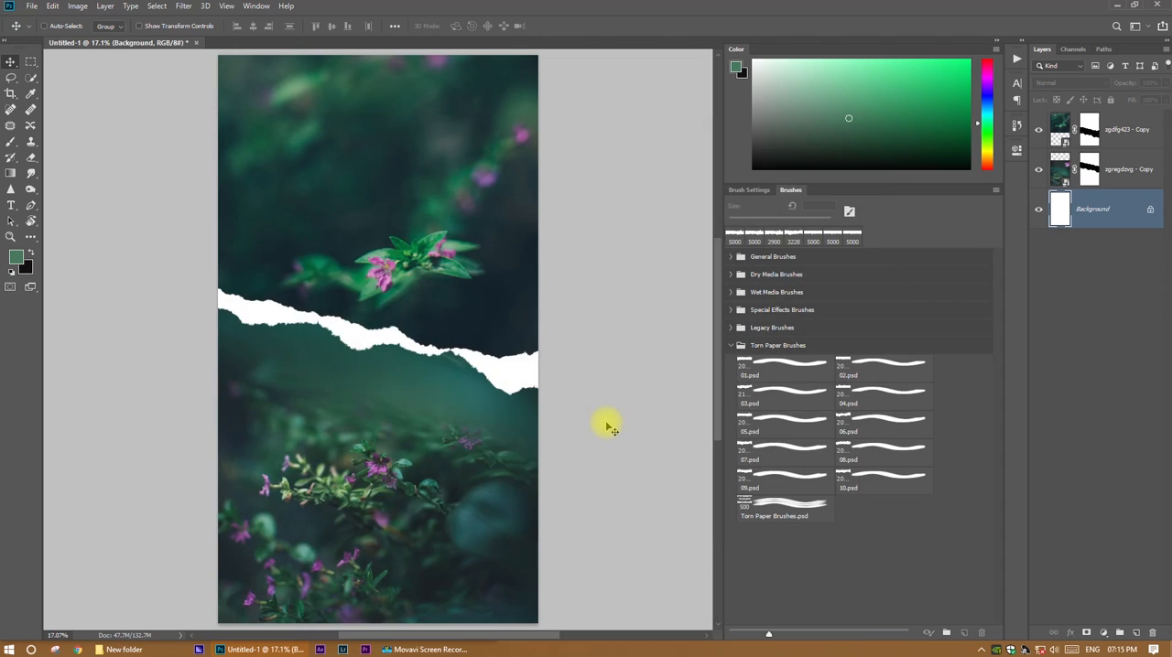
Delete both masked flower photo layers, leaving only the white background.
left_click(1129, 165)
left_click(1124, 140, "shift")
key("Delete")
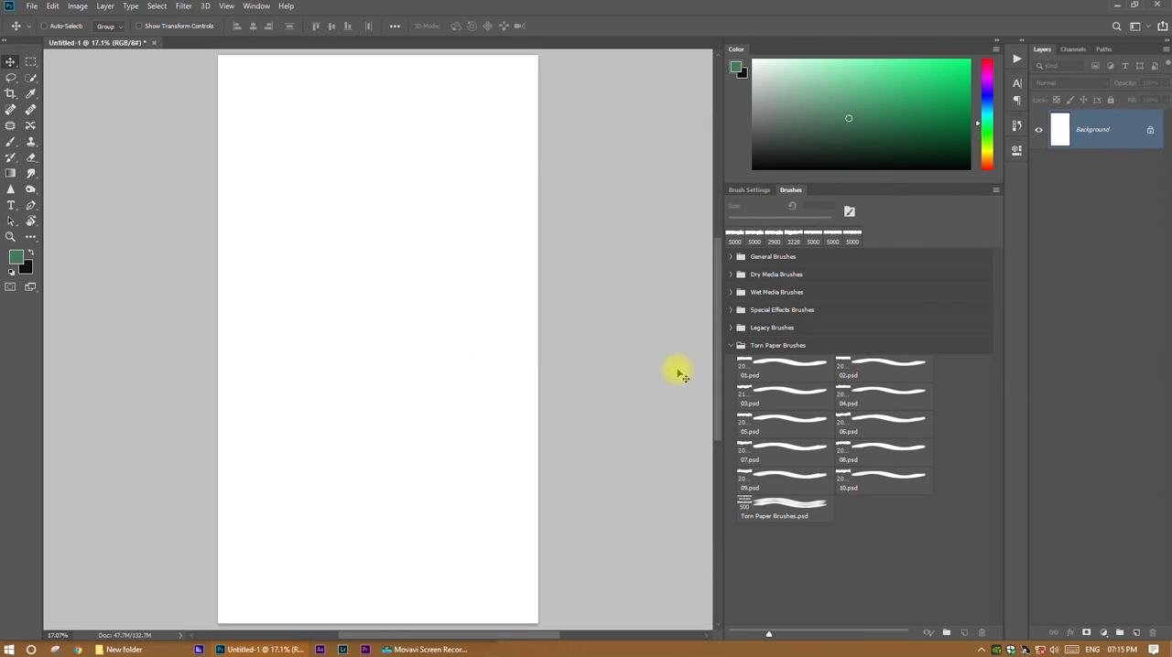
Place the green leaf photo zgrzgwa4ertawar34 - Copy scaled to 113.97% to fill the canvas.
left_click(123, 649)
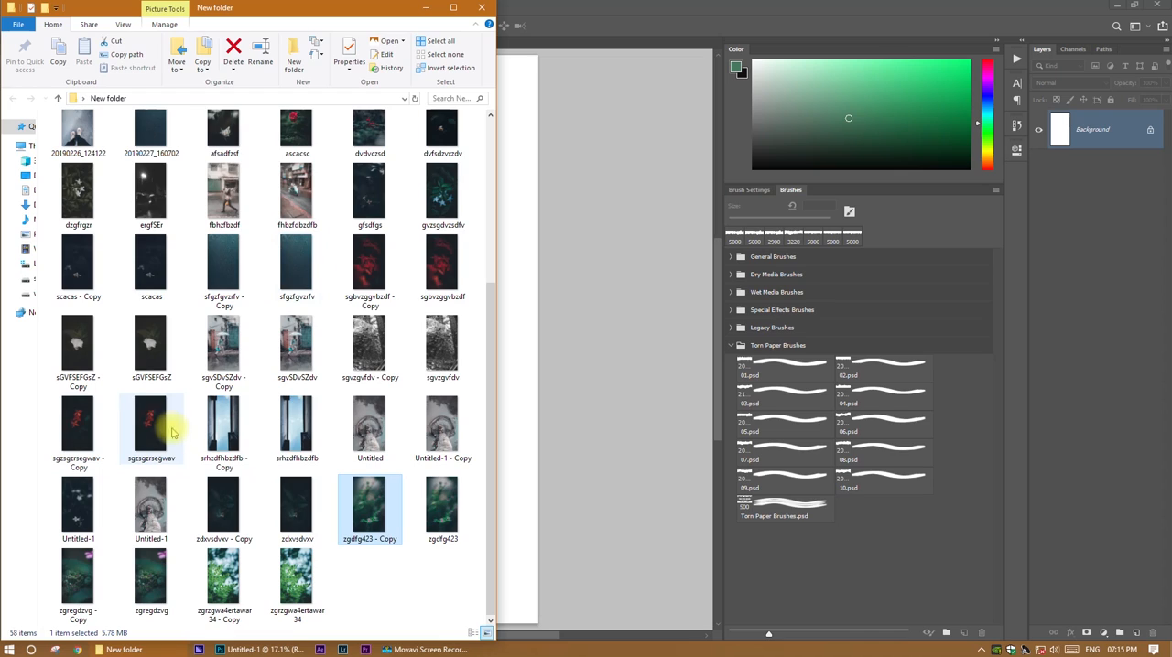
left_click_drag(223, 576, 510, 510)
left_click(515, 585, "alt")
left_click_drag(518, 588, 538, 623)
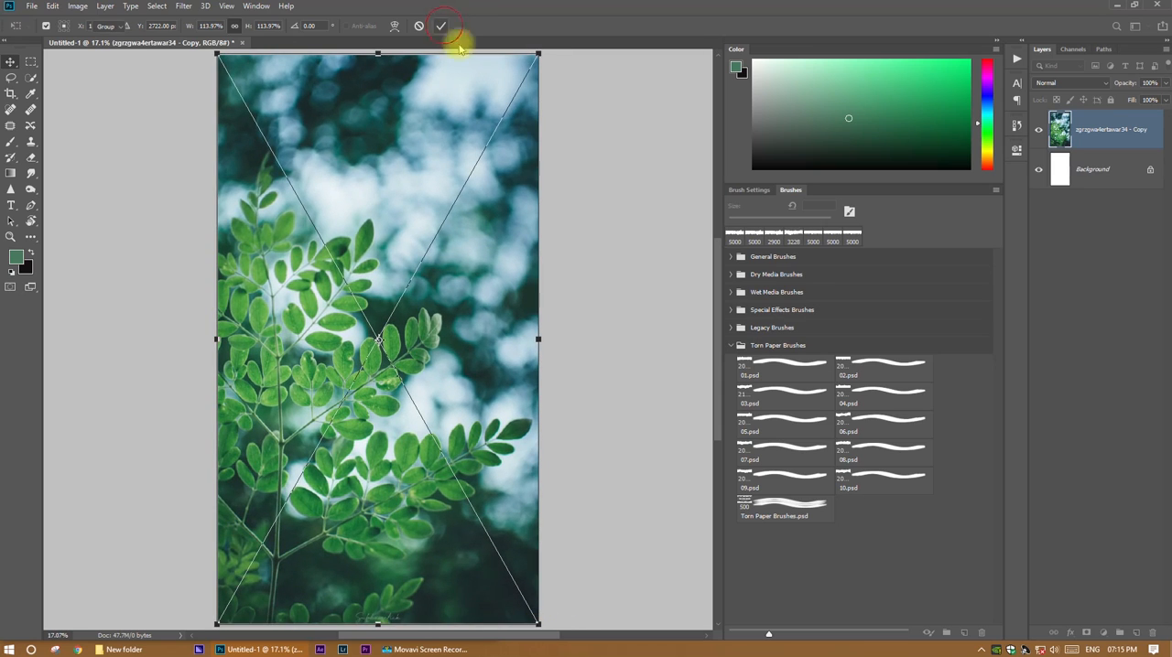
left_click(440, 26)
Mask out a large torn-sided block in the middle of the leaf photo with torn paper brush 01.psd turned vertical, black, 4100 px.
left_click(1086, 632)
left_click(10, 142)
right_click(403, 274)
left_click_drag(446, 224, 431, 205)
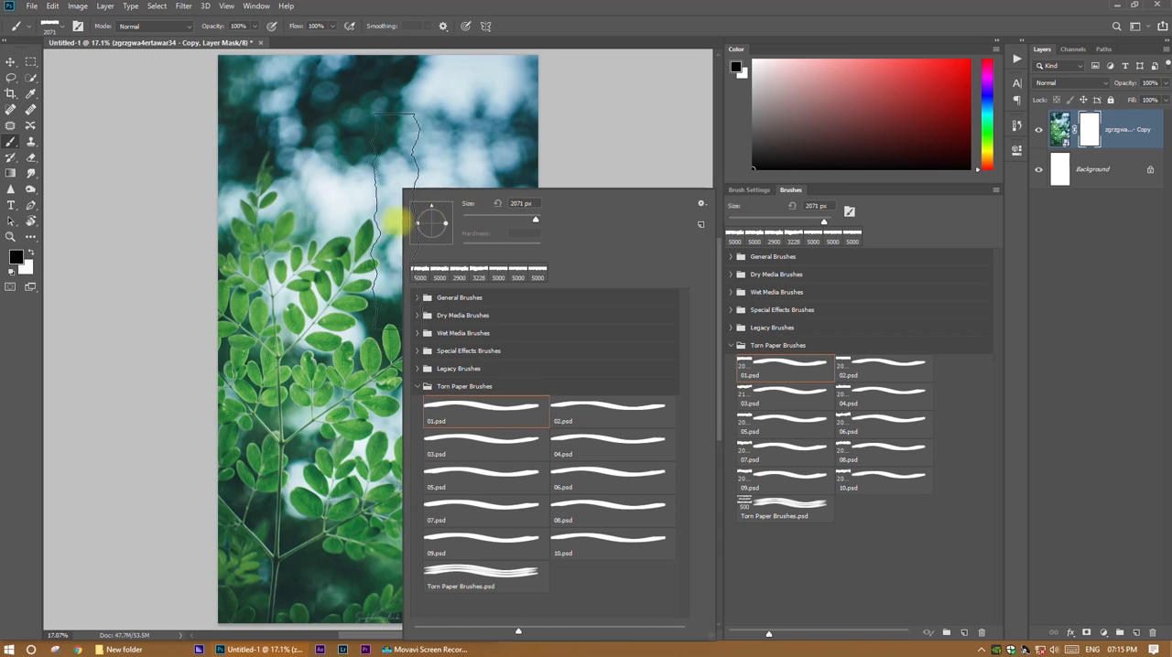
left_click(130, 279)
key("]")
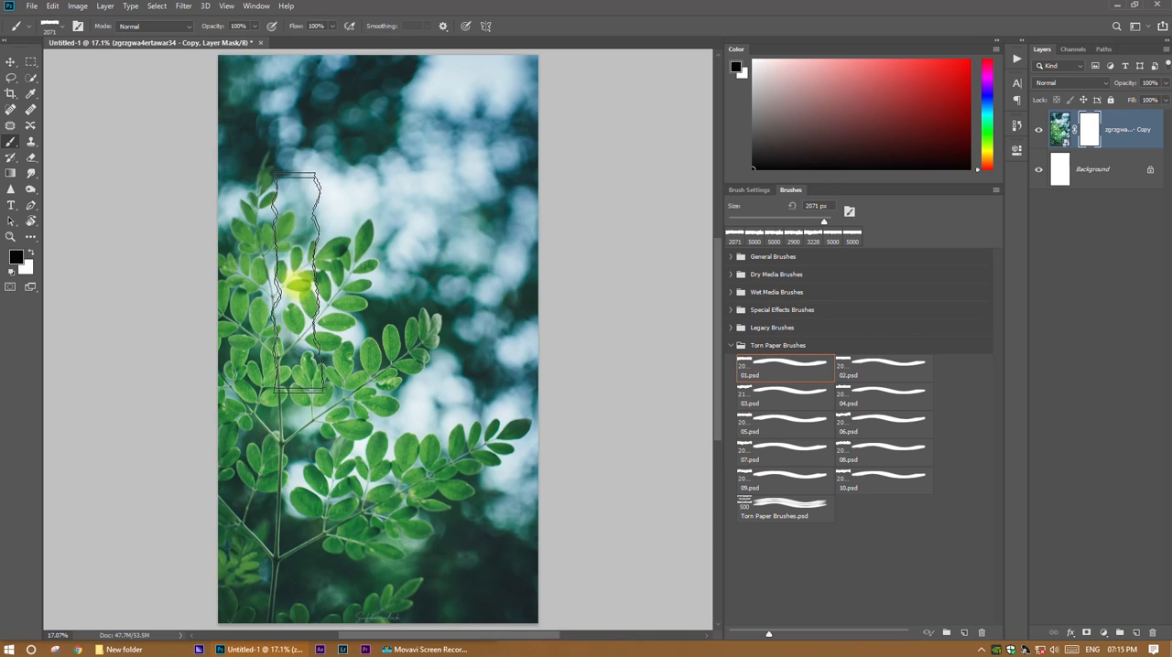
key("bracketright")
key("bracketright")
key("bracketright")
key("bracketright")
key("bracketright")
key("bracketright")
key("bracketright")
key("bracketright")
key("bracketright")
key("bracketright")
key("bracketright")
key("bracketright")
key("bracketright")
key("bracketright")
key("bracketright")
key("bracketright")
key("bracketright")
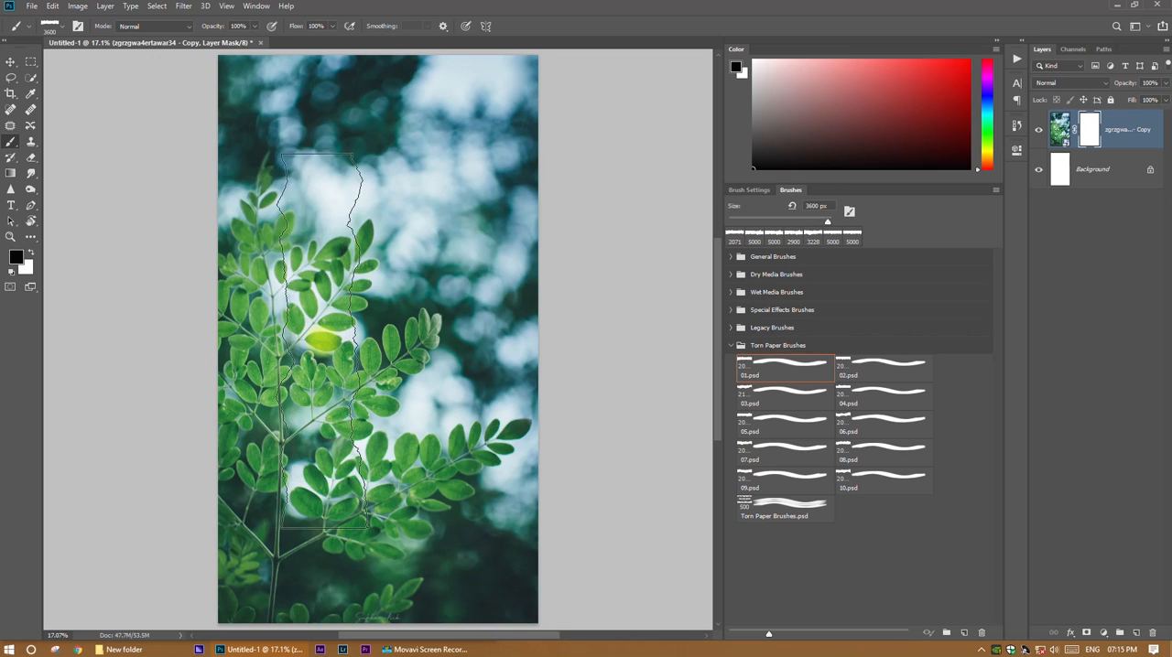
key("bracketright")
key("bracketright")
key("bracketright")
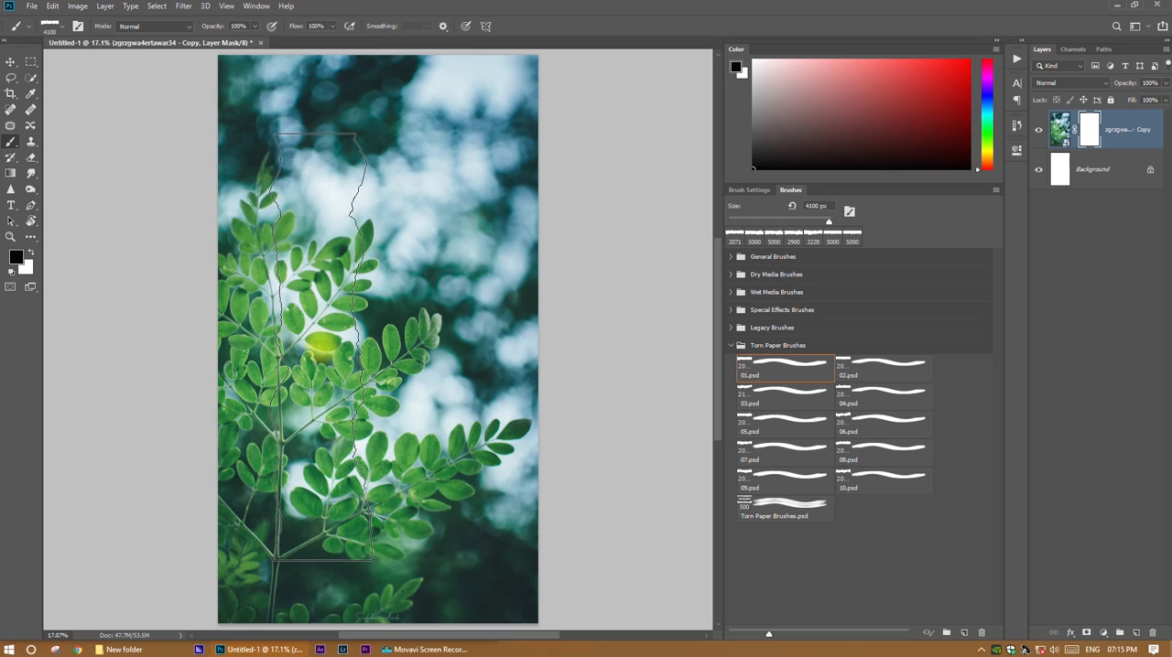
left_click_drag(307, 346, 400, 351)
mouse_move(308, 347)
left_mouse_down()
mouse_move(468, 350)
mouse_move(413, 348)
left_mouse_up()
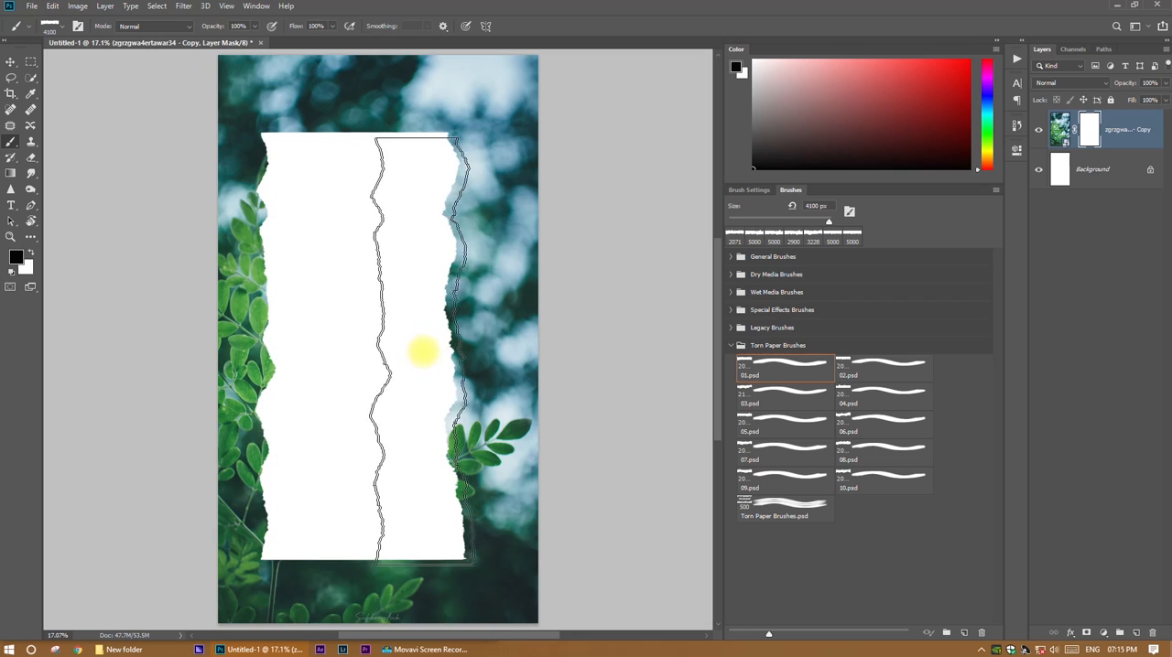
Start adding text with the Type tool on the white torn area in the middle of the canvas.
key("t")
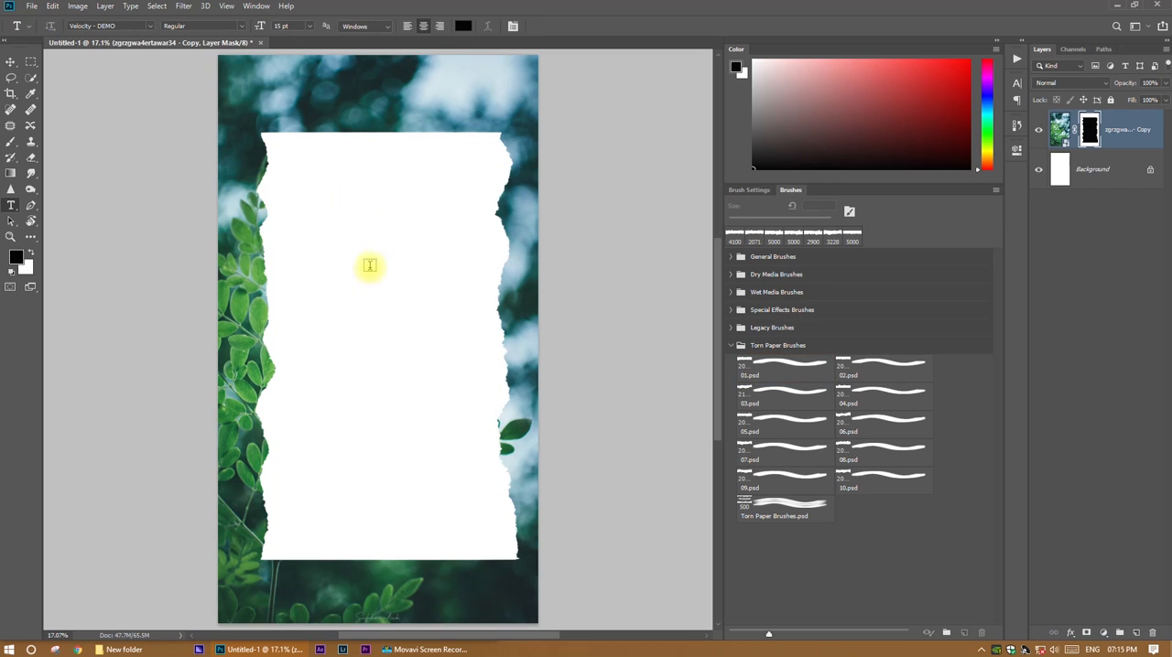